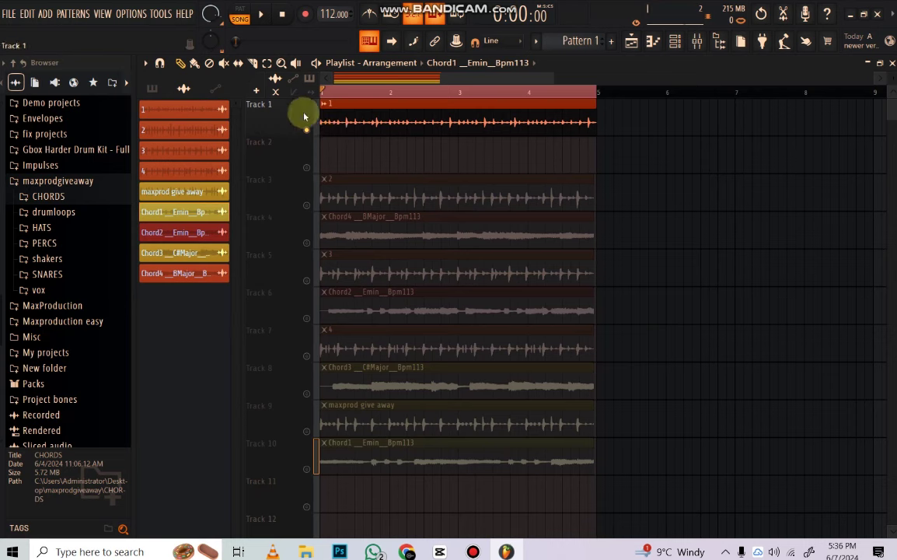
Nudge the project tempo up one step, from 112.000 to 113.000 BPM.
scroll(326, 14, "up", 1)
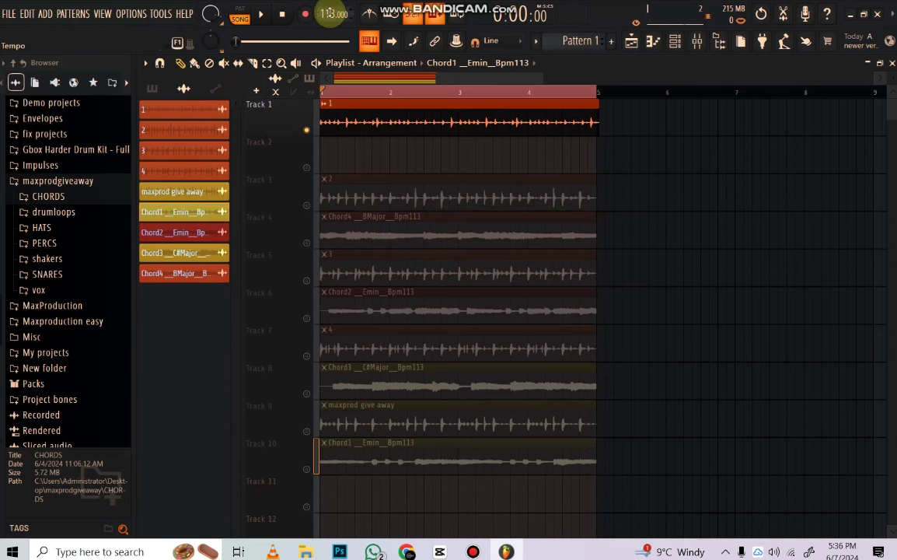
Select the Track 1 loop clip and briefly play the arrangement.
scroll(330, 13, "down", 1)
left_click(570, 120)
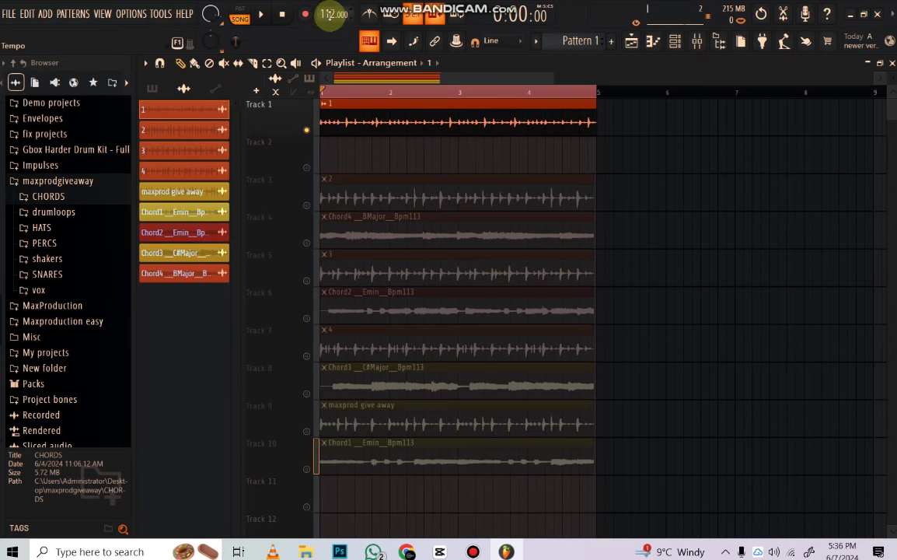
key("space")
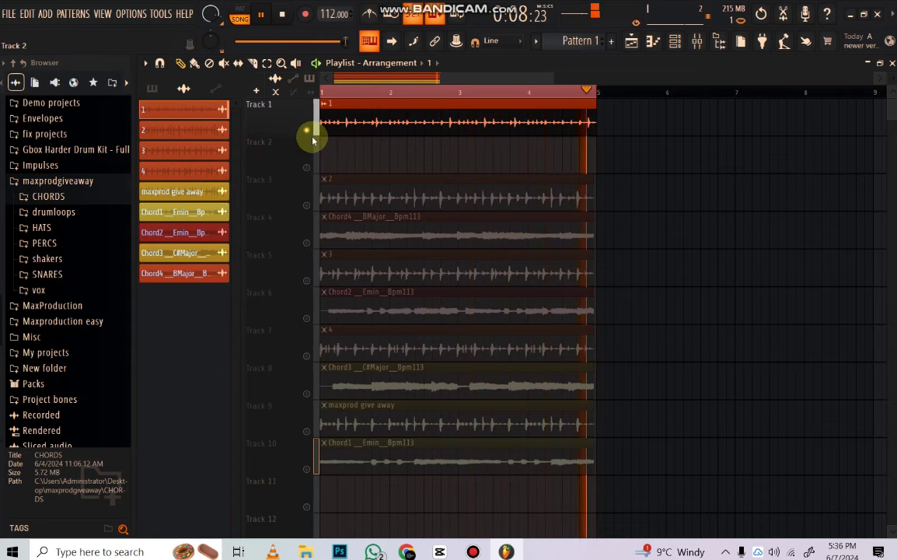
key("space")
Solo Track 3 with Track 4's Chord4 B Major clip and return the tempo to 113 BPM.
left_click(312, 209, "ctrl")
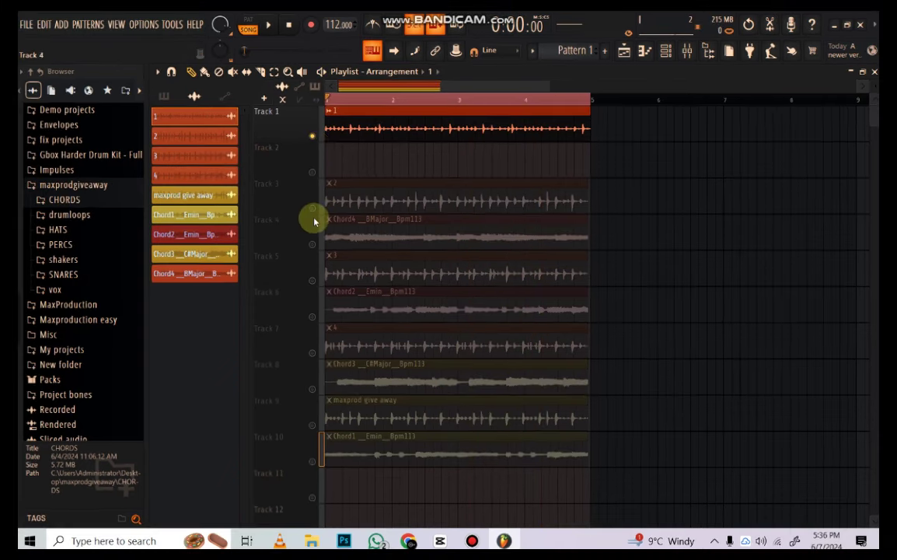
left_click(311, 246)
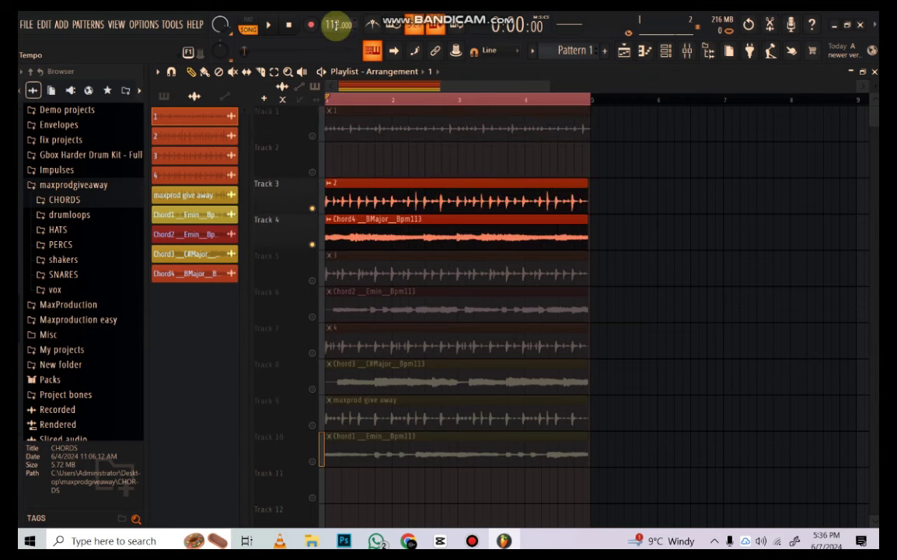
scroll(337, 25, "up", 1)
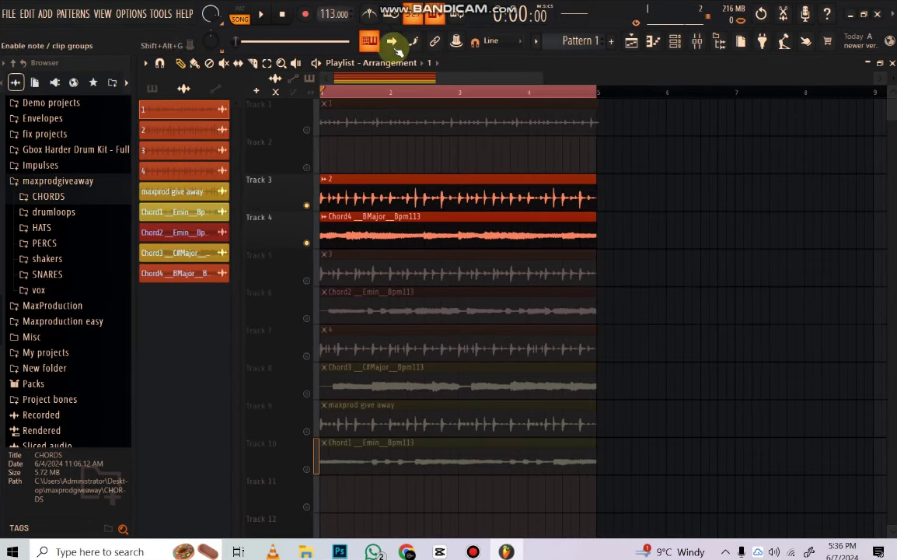
scroll(628, 91, "up", 3)
scroll(628, 91, "up", 2)
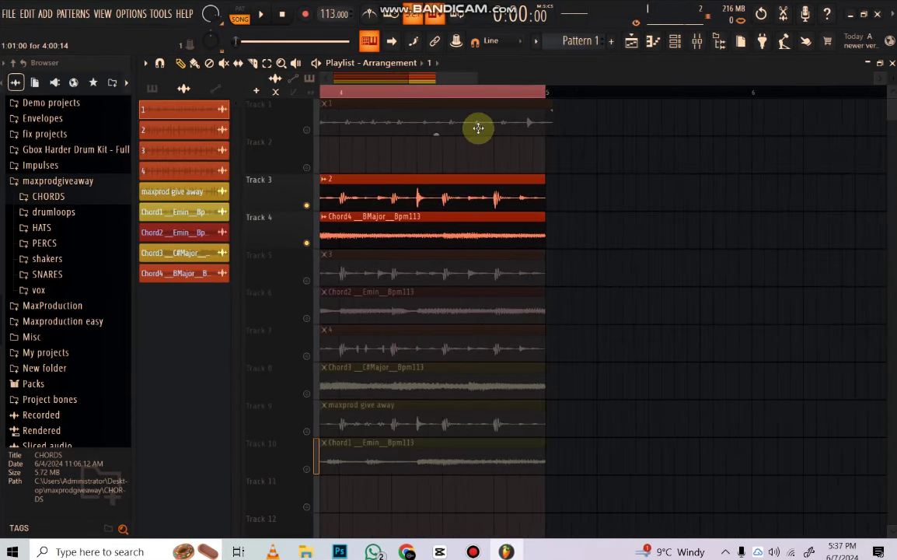
scroll(505, 98, "up", 1)
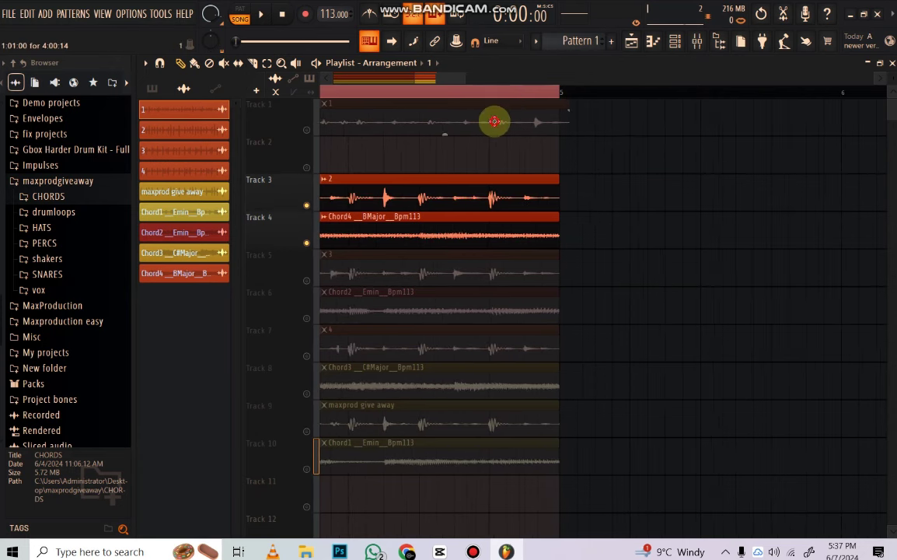
Switch the Track 1 loop clip's time stretching to Stretch and trim it to match the other clips.
double_click(494, 120)
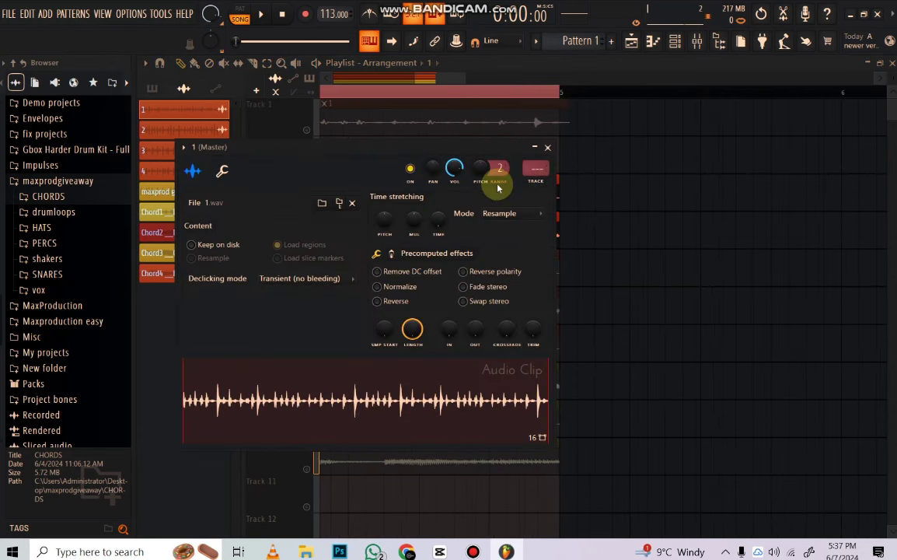
left_click(505, 214)
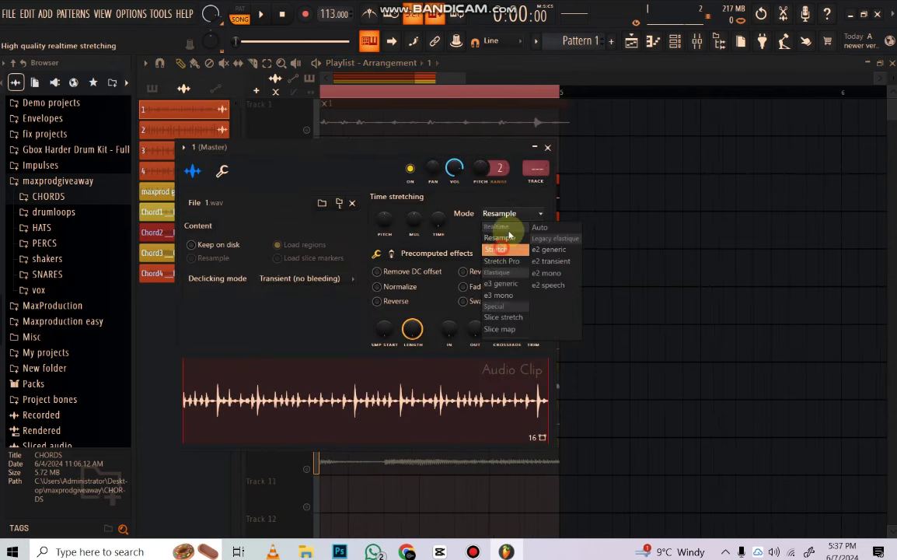
left_click(502, 250)
left_click(547, 147)
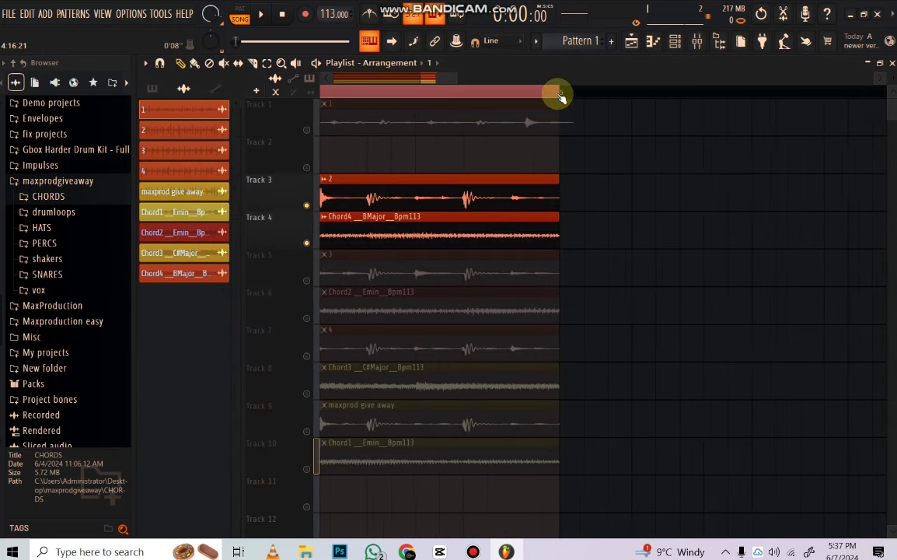
left_click_drag(561, 97, 312, 108)
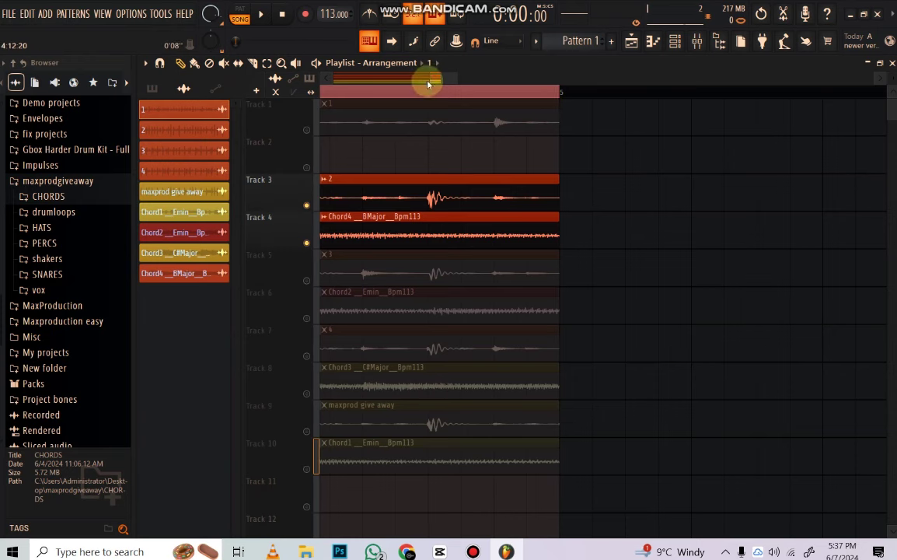
Solo the Track 1 loop and preview it.
scroll(425, 84, "up", 2)
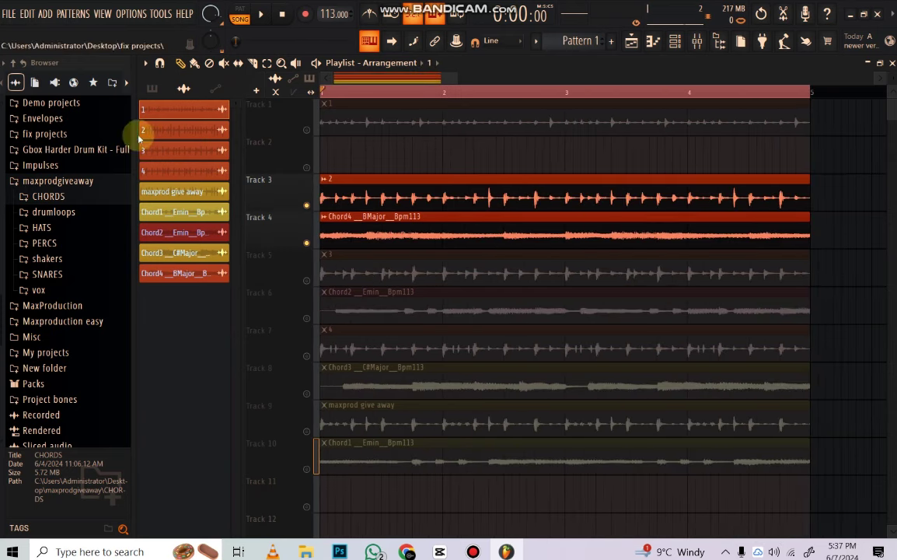
left_click(306, 130, "ctrl")
key("space")
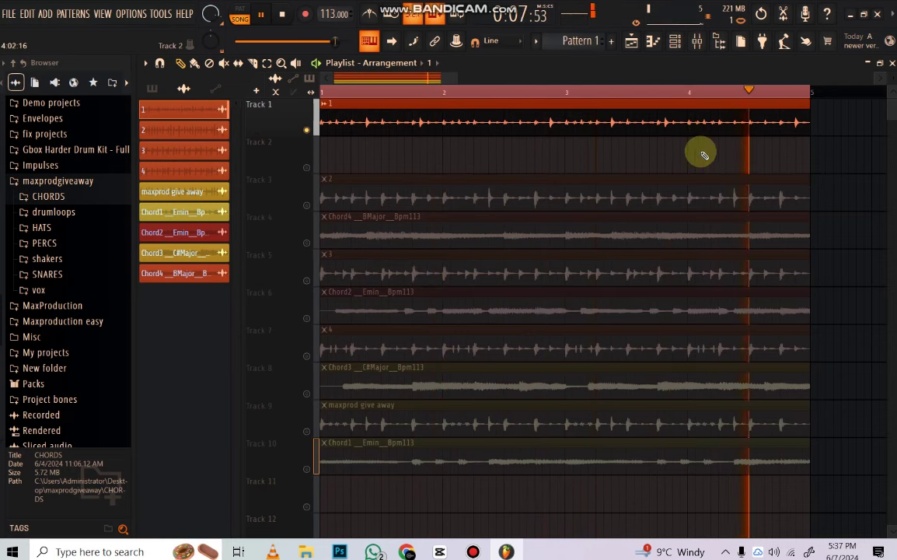
key("space")
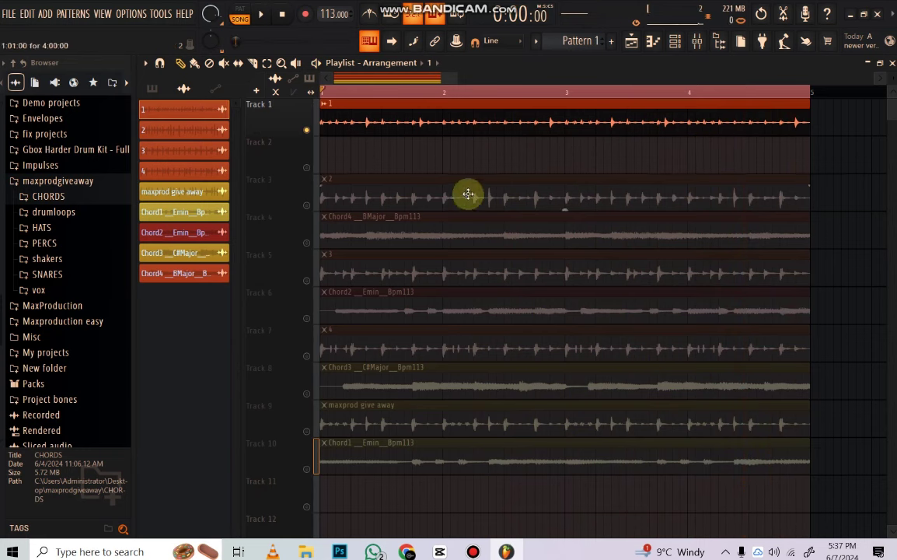
Audition Track 3 with Track 4's chord, then solo the Chord4 B Major clip alone.
left_click(311, 207)
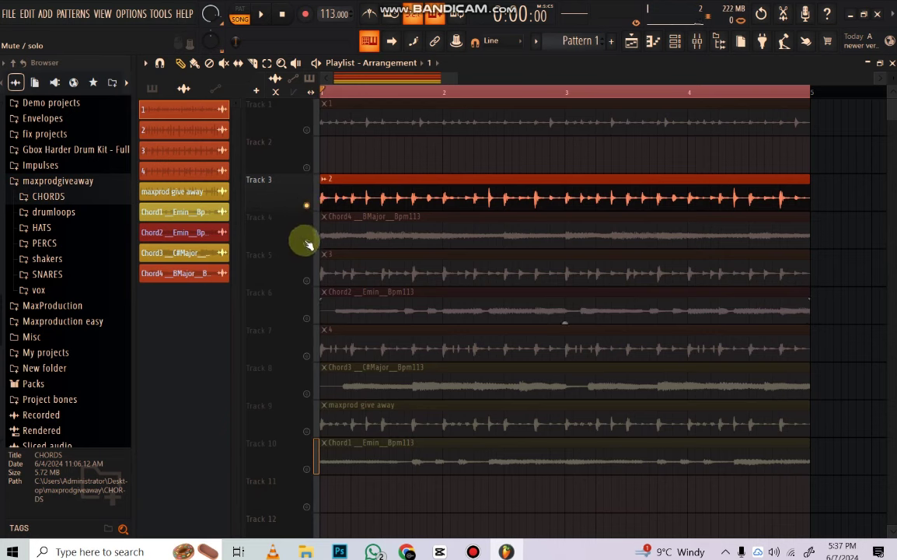
left_click(308, 244)
key("space")
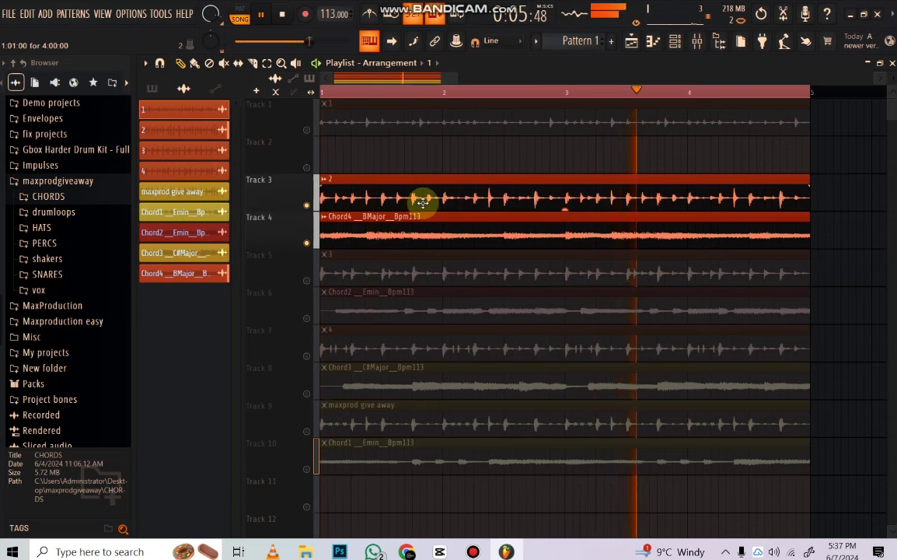
left_click(306, 242)
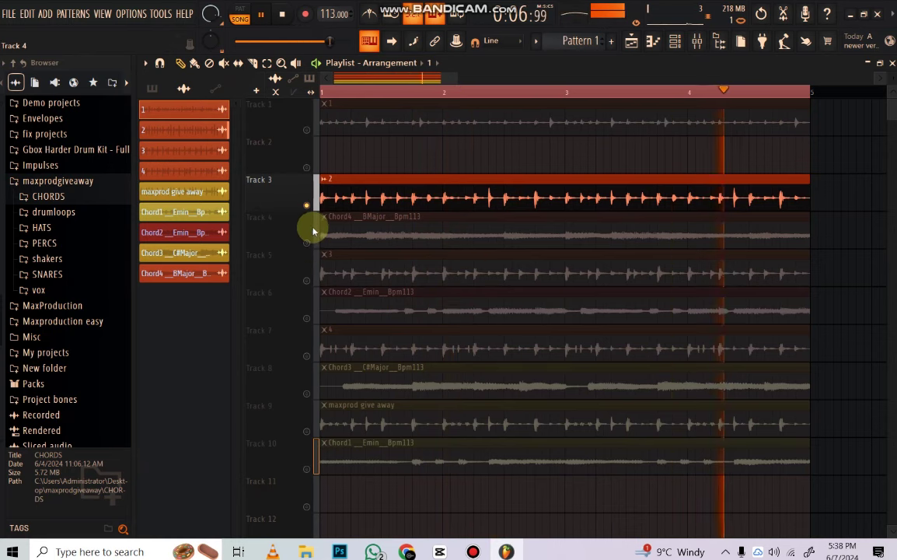
right_click(307, 242)
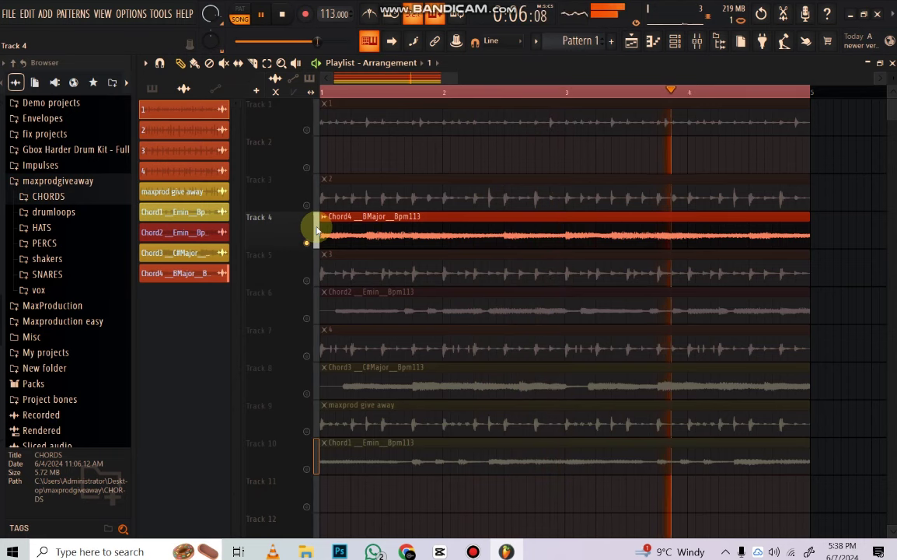
Audition Track 5's loop with Track 6's Chord2, then solo the Chord2 clip.
key("space")
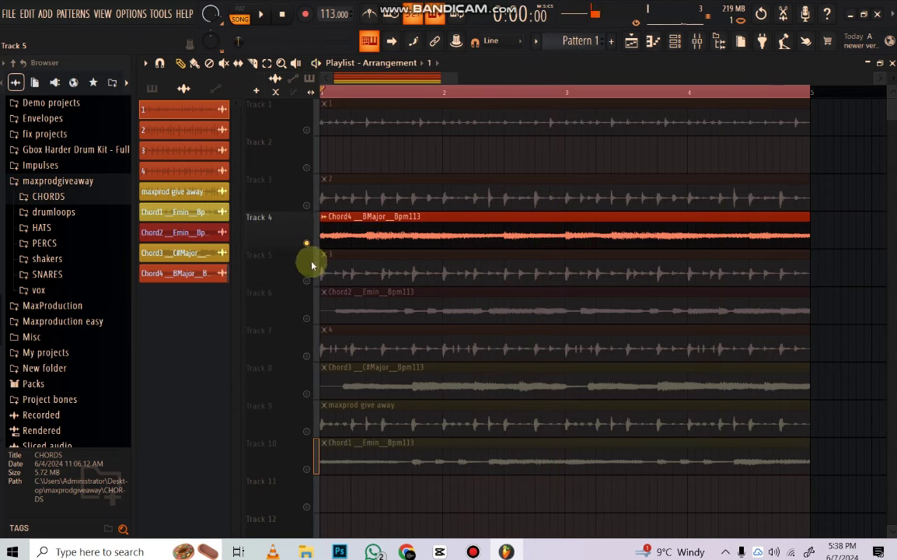
right_click(306, 279)
left_click(307, 318)
key("space")
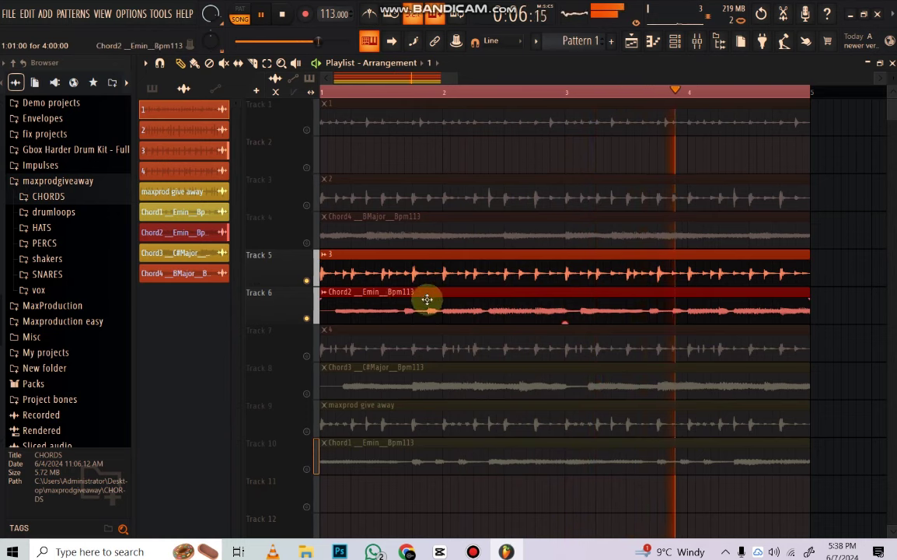
left_click(307, 318)
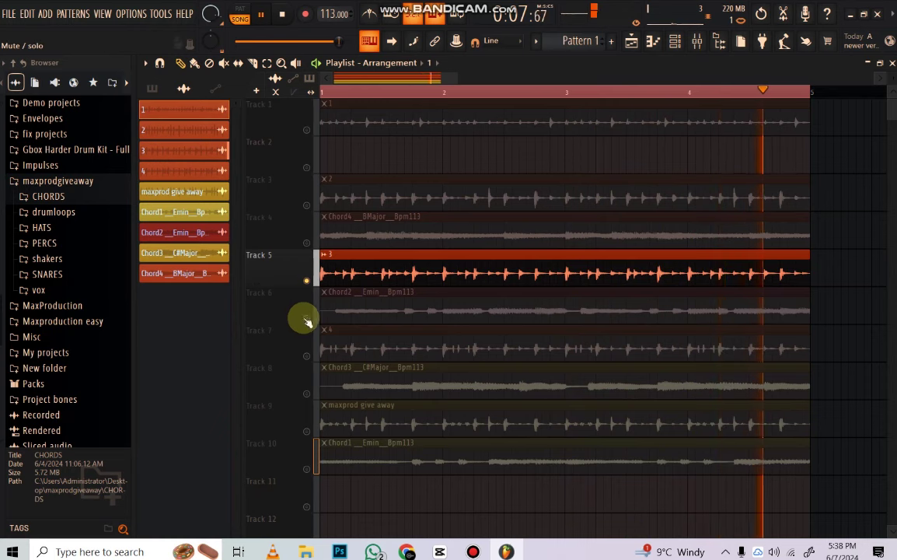
left_click(302, 307)
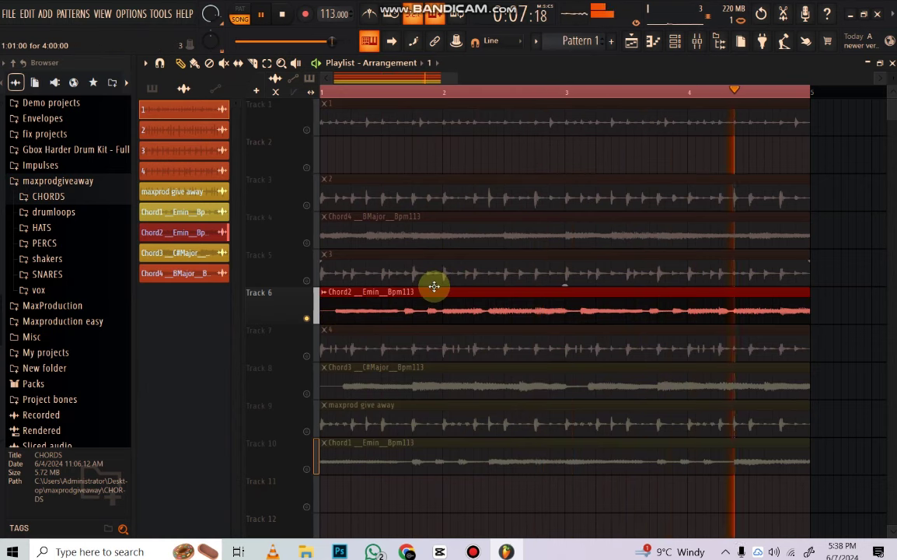
key("space")
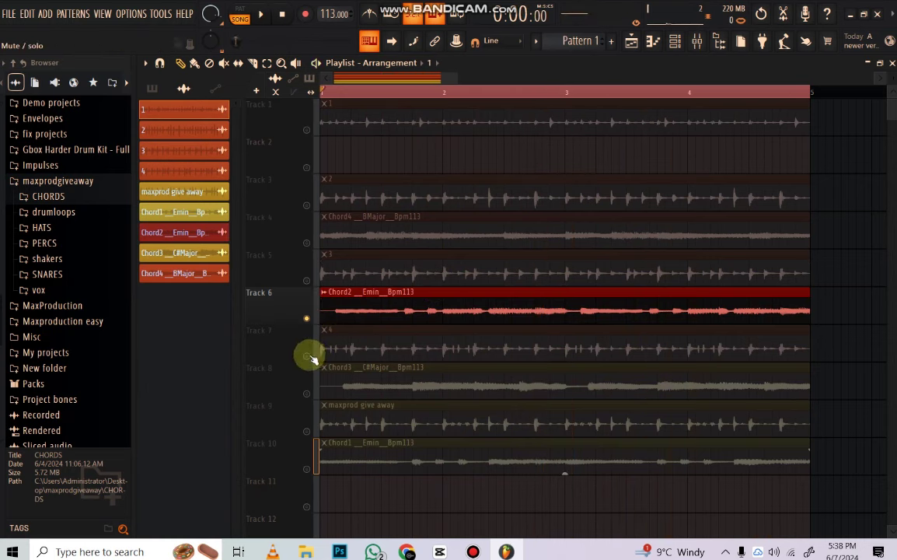
Solo Track 7's loop with Track 8's Chord3 C# Major clip and preview them.
right_click(306, 355)
left_click(306, 393)
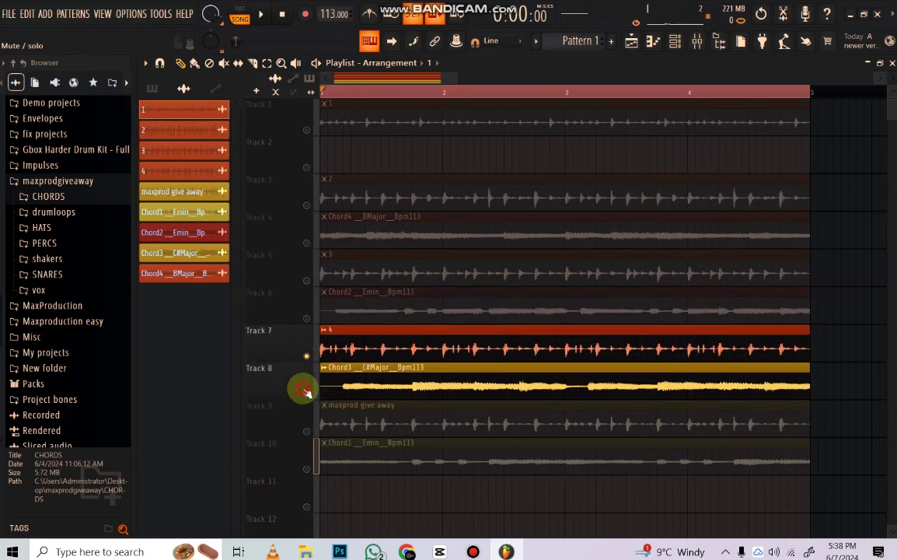
key("space")
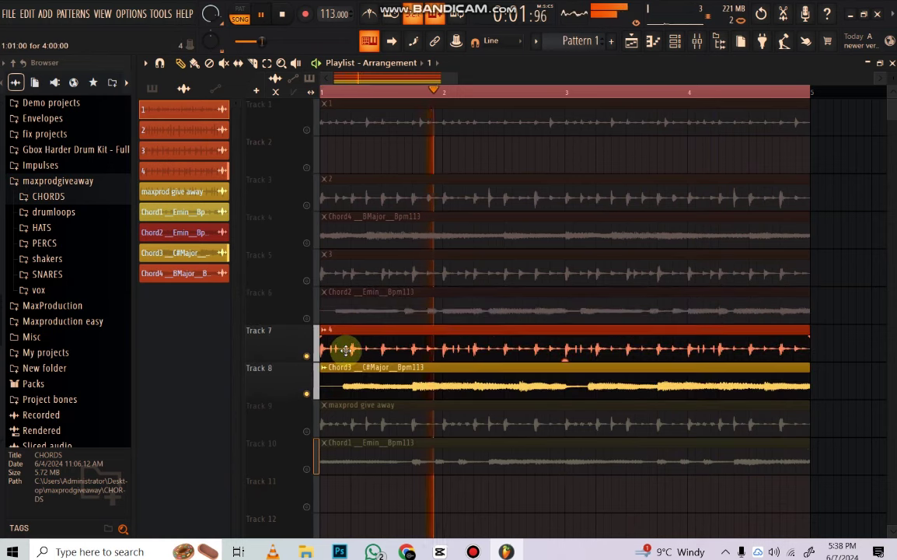
key("space")
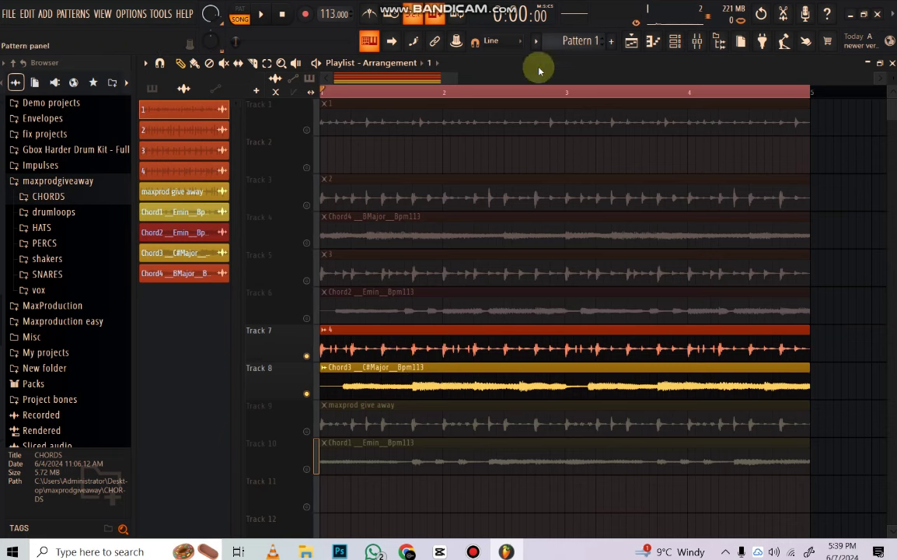
Place an empty Pattern 2 on Track 11 and highlight C# Minor Natural (Aeolian) in its piano roll.
scroll(563, 40, "down", 1)
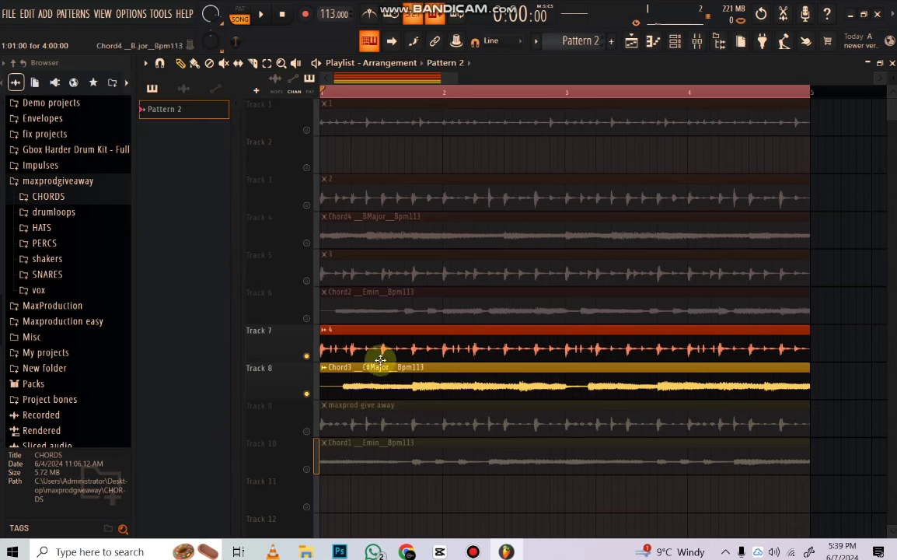
left_click(308, 509)
double_click(355, 493)
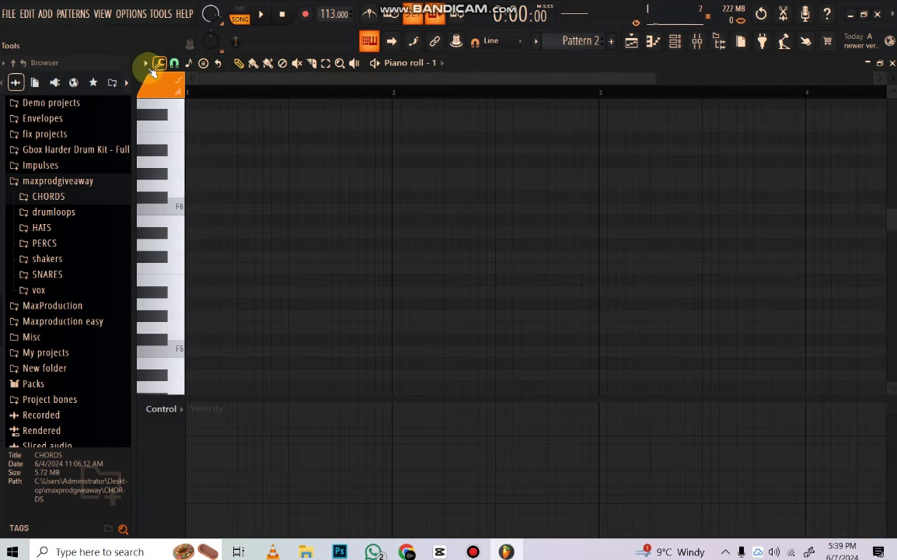
left_click(146, 65)
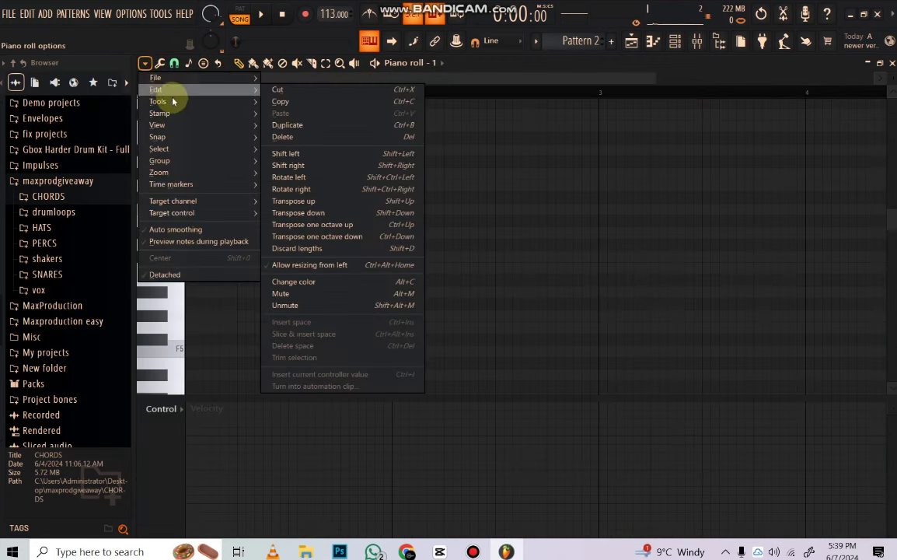
mouse_move(159, 125)
mouse_move(302, 308)
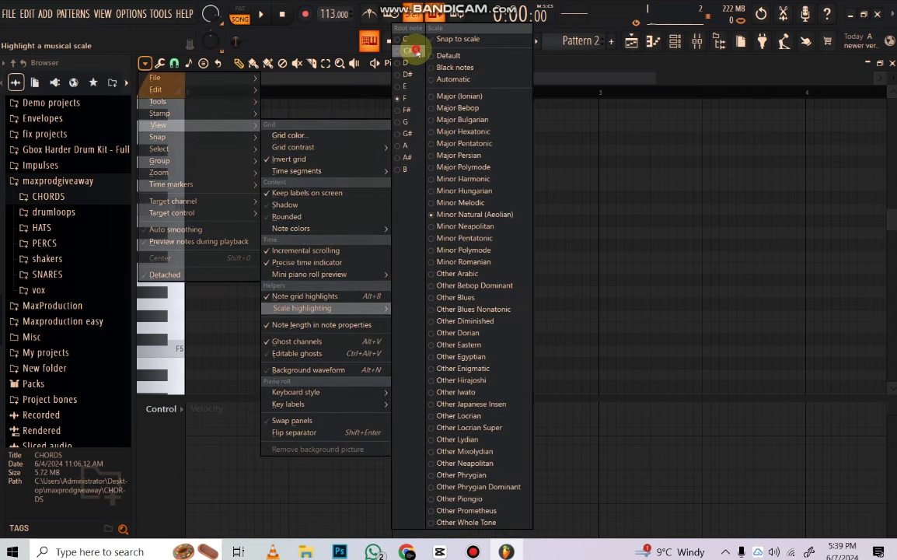
left_click(416, 52)
left_click(145, 63)
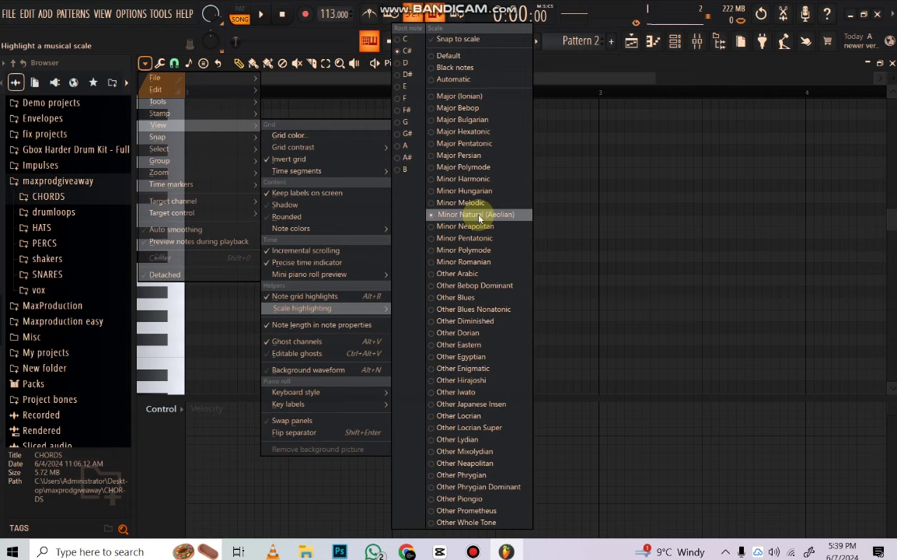
left_click(460, 110)
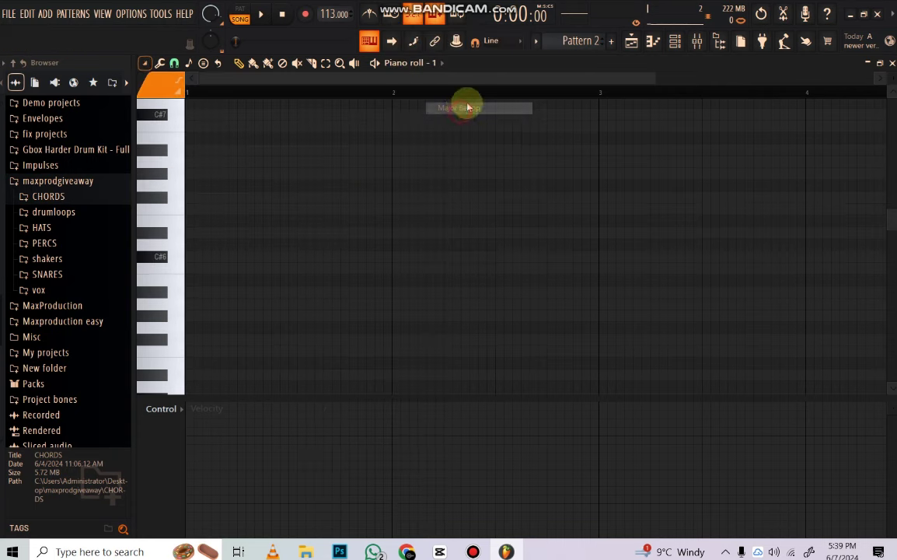
Add a Purity synth channel and load its Lead Synth Cheese preset.
left_click(671, 45)
left_click(246, 286)
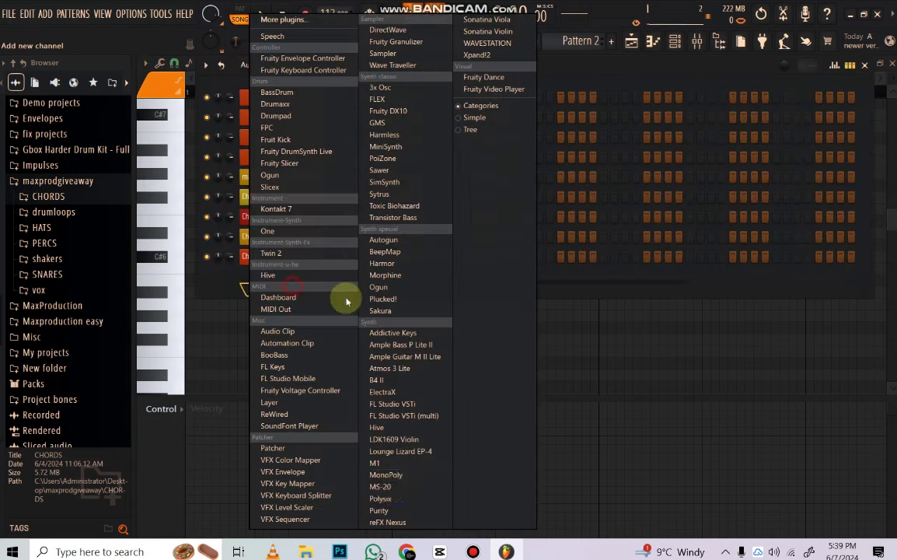
left_click(386, 511)
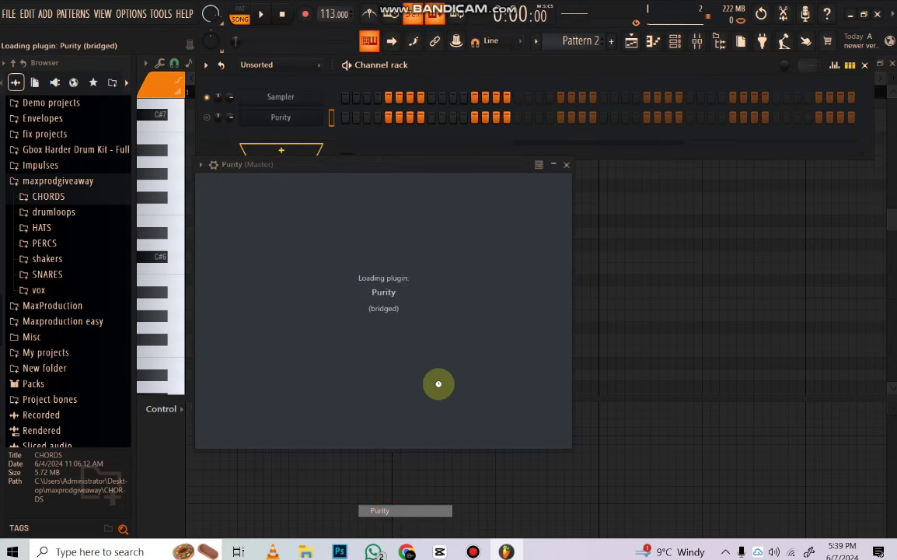
left_click(468, 440)
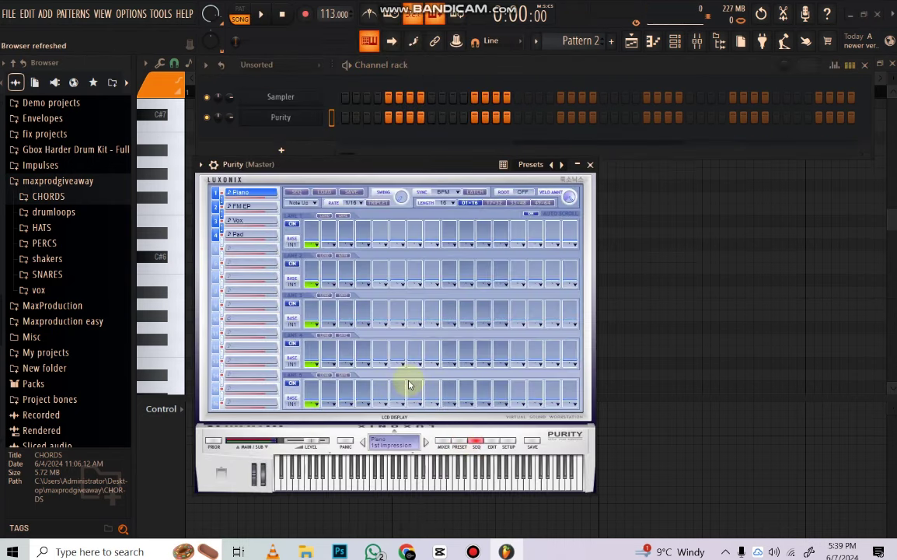
left_click(449, 442)
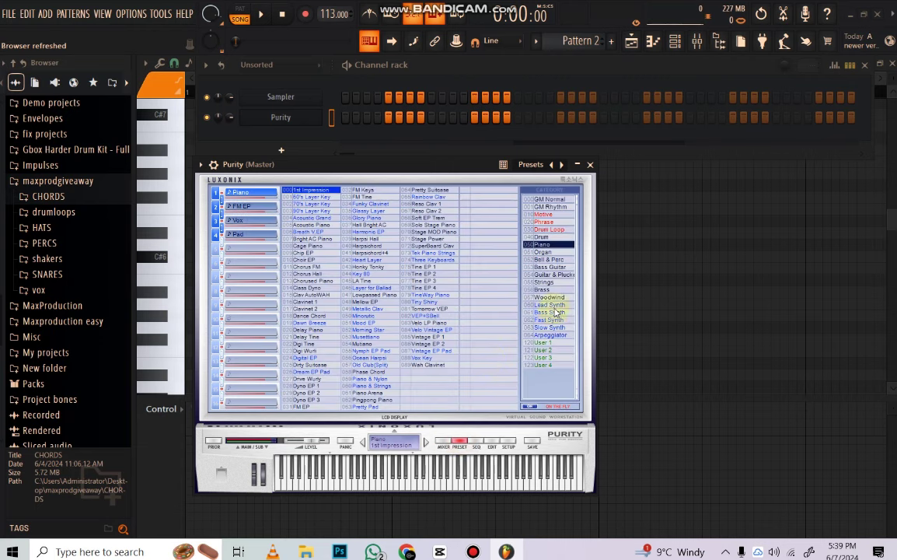
left_click(550, 305)
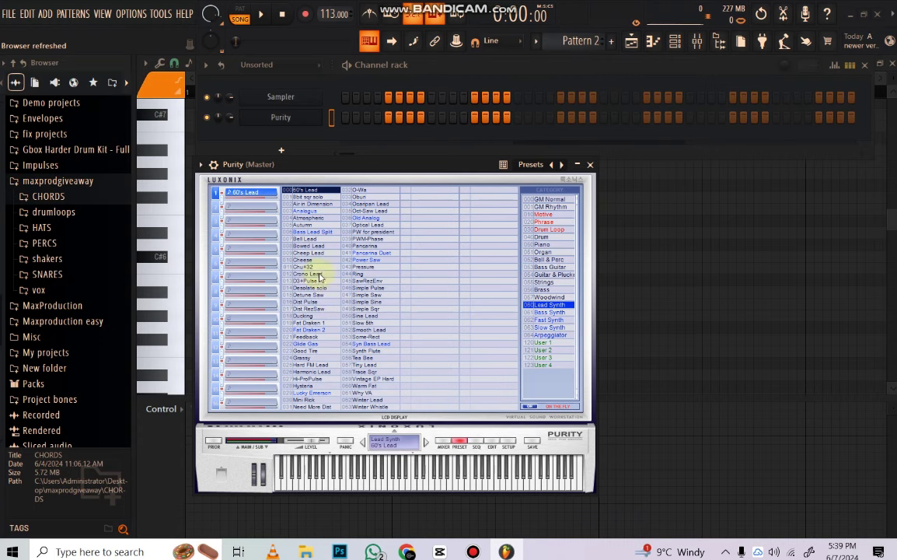
Draw a short Purity melody in Pattern 2 while the song plays.
left_click(634, 43)
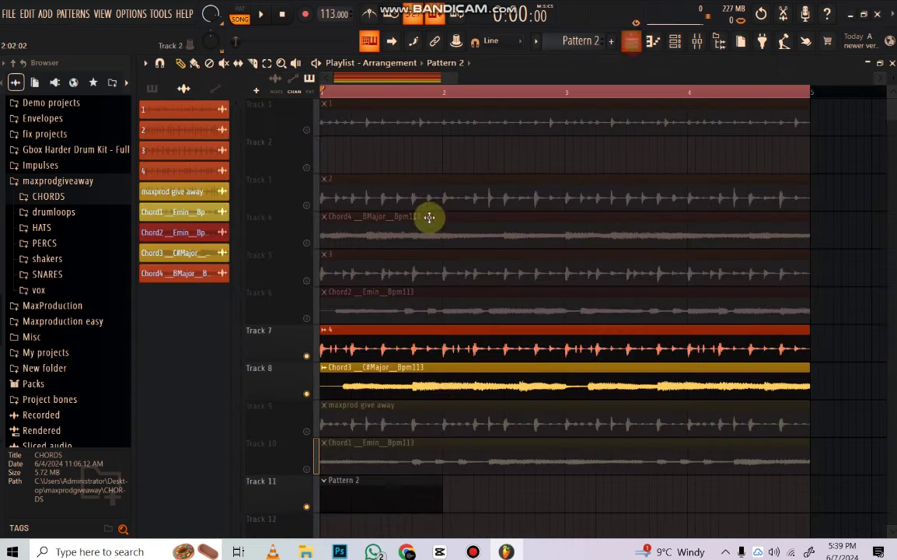
scroll(410, 455, "down", 1)
key("space")
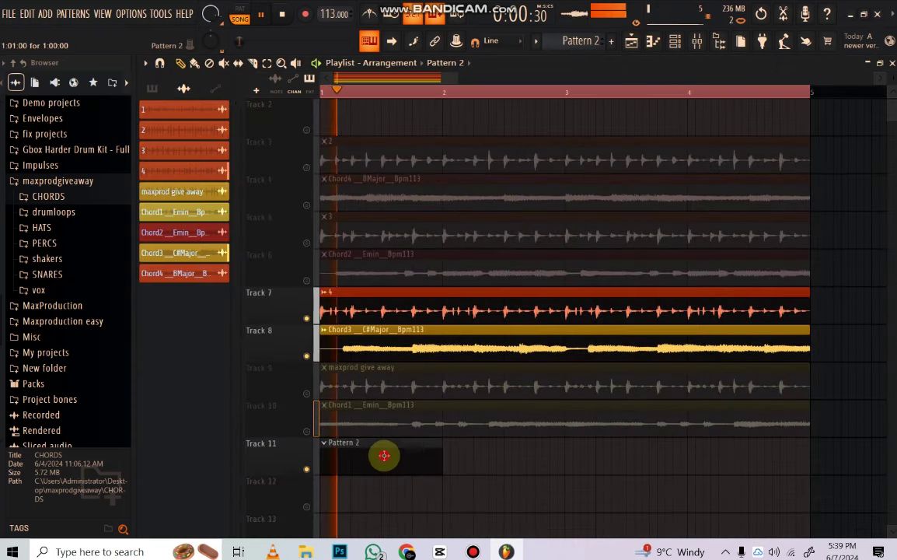
double_click(380, 454)
scroll(244, 242, "down", 3)
left_click(276, 234)
key("space")
key("space")
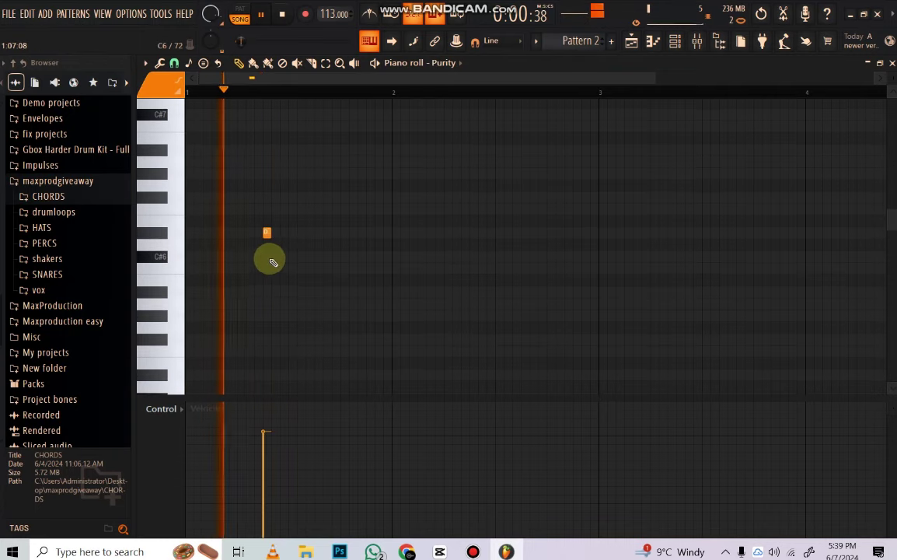
left_click(272, 257)
left_click(327, 267)
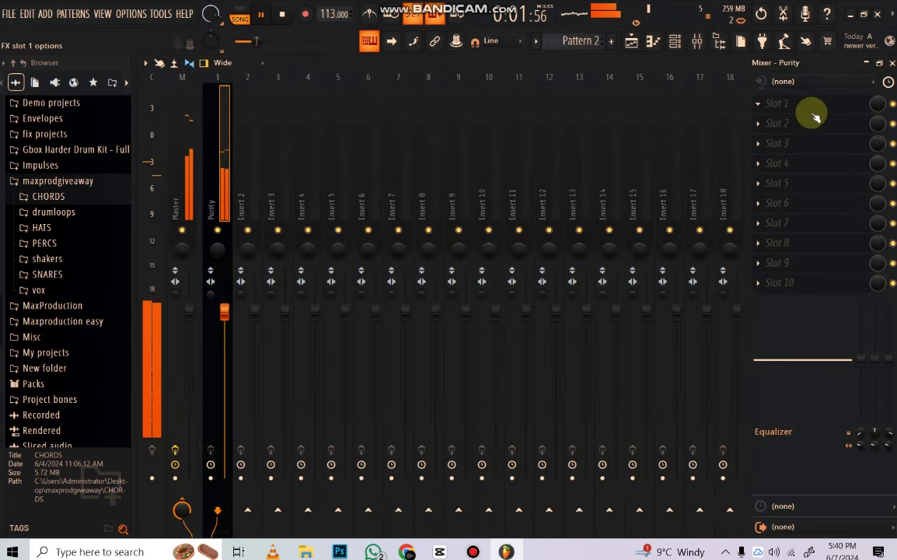
Load Fruity Reeverb 2 with the Cathedral preset at 52% mix and cut the track's high shelf.
left_click(809, 104)
left_click(507, 165)
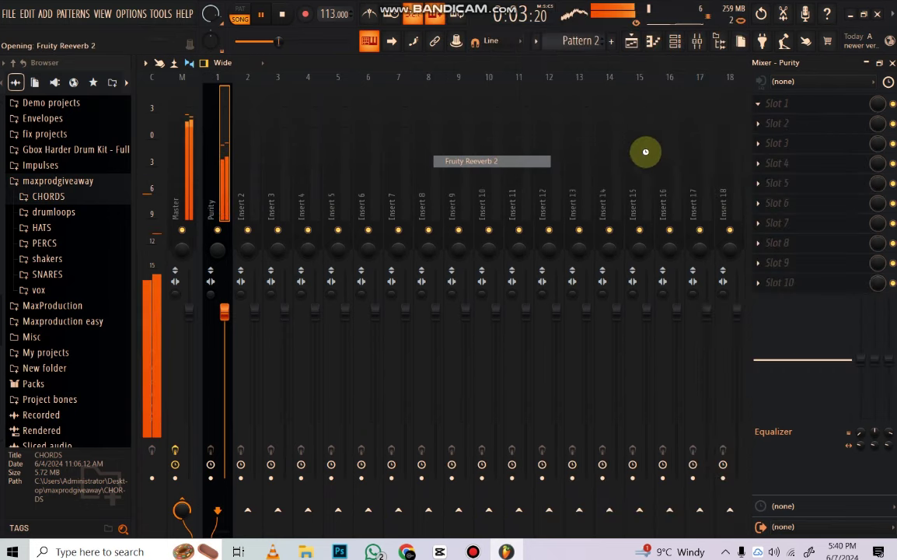
left_click(505, 182)
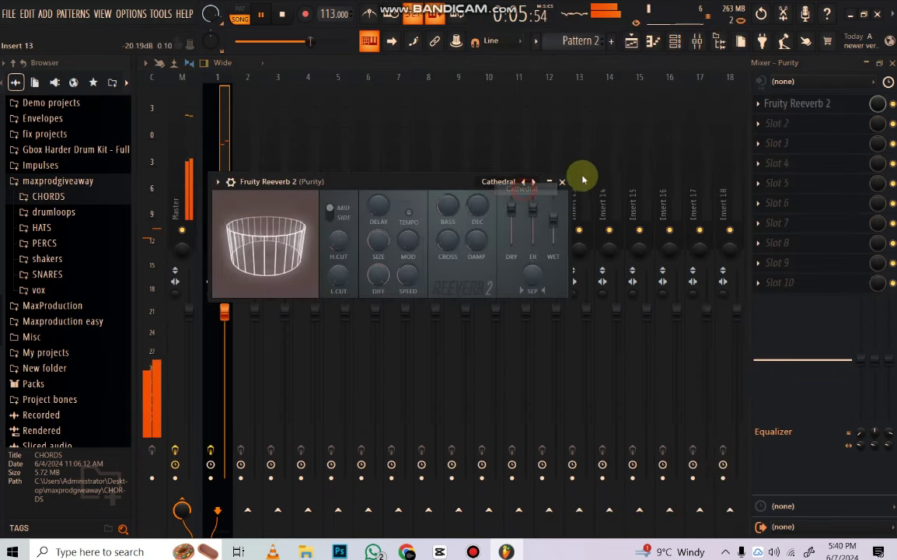
left_click(563, 182)
left_click_drag(875, 102, 876, 116)
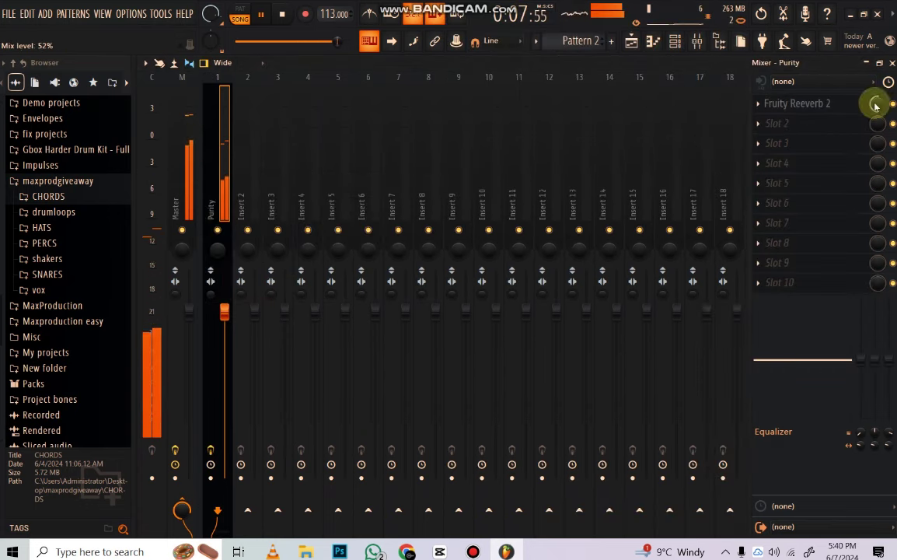
left_click_drag(888, 359, 885, 450)
Back in the playlist, play only Track 9's maxprod give away loop and Track 10's Chord1 Emin.
key("space")
key("F7")
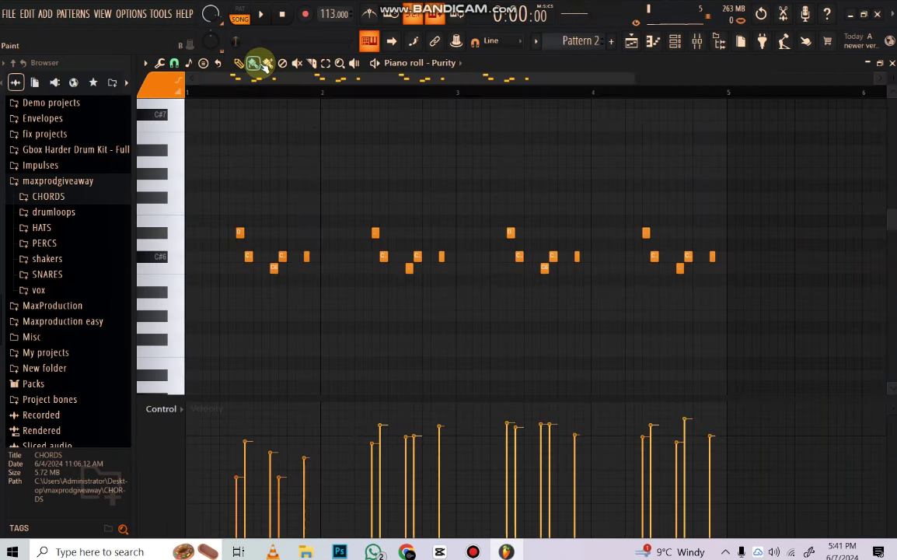
key("F5")
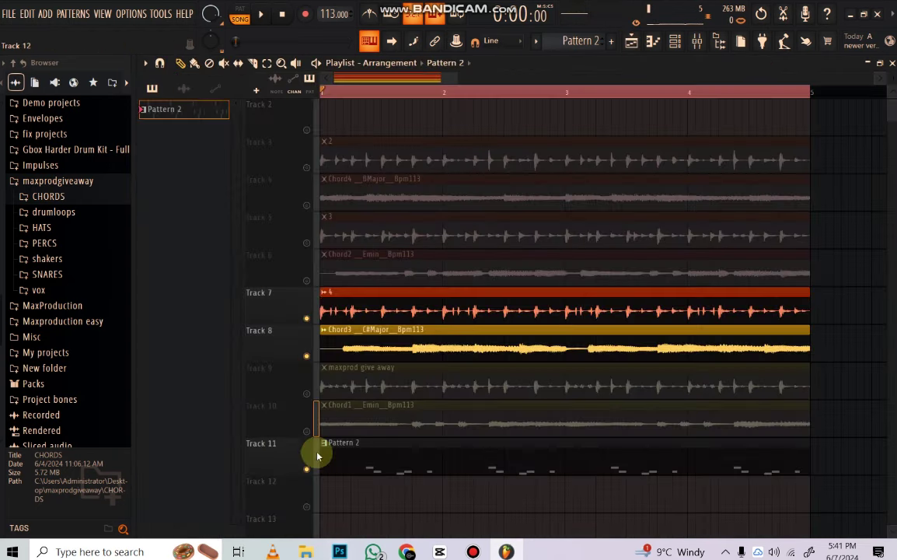
scroll(323, 443, "down", 2)
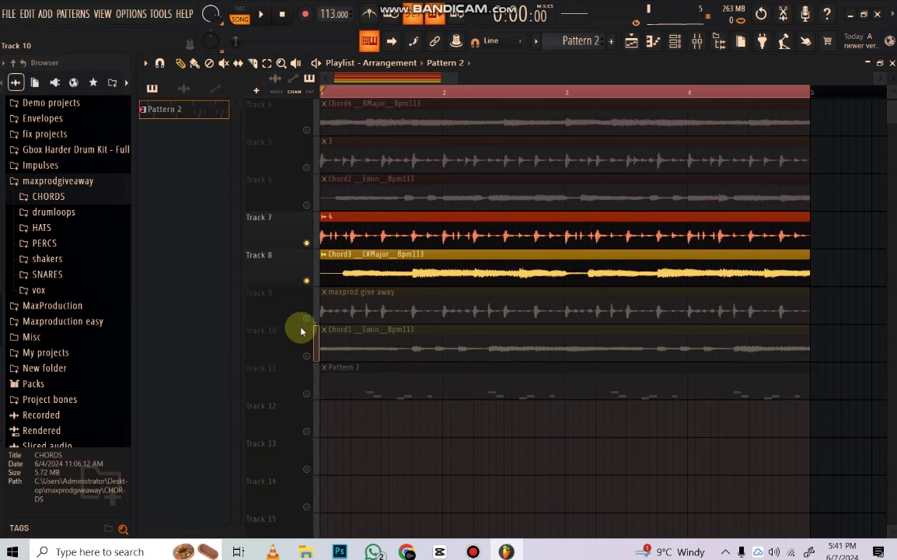
right_click(307, 319)
key("space")
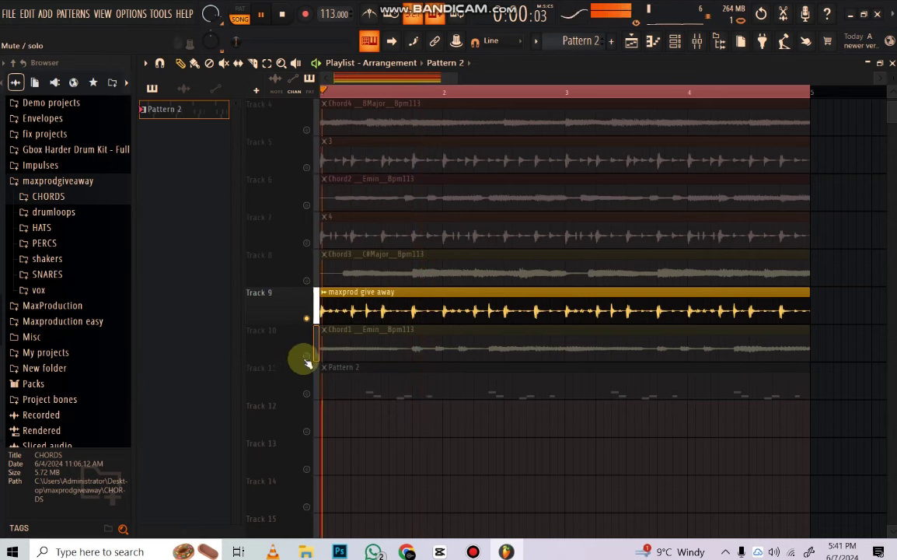
left_click(306, 357)
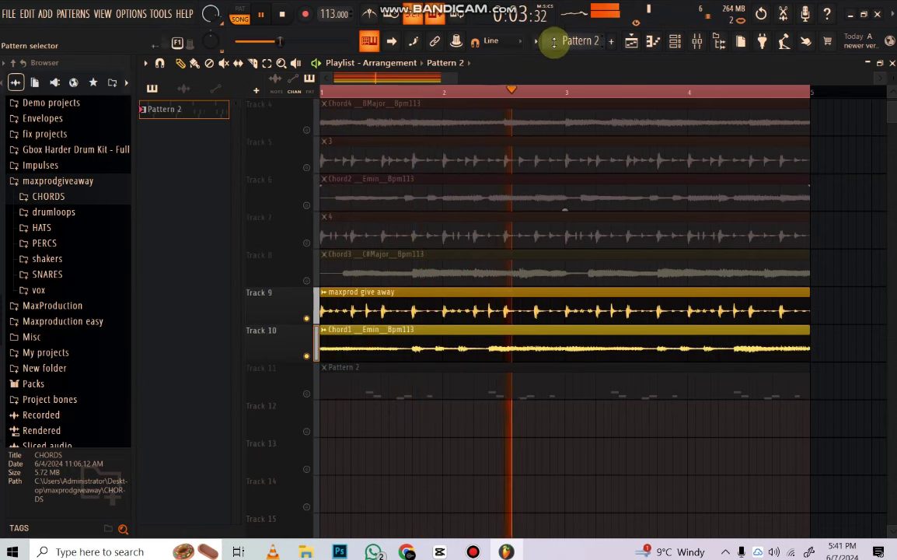
Add a Pattern 3 clip on Track 12 and audition Tracks 9 and 10 soloed.
scroll(555, 42, "down", 1)
left_click(374, 412)
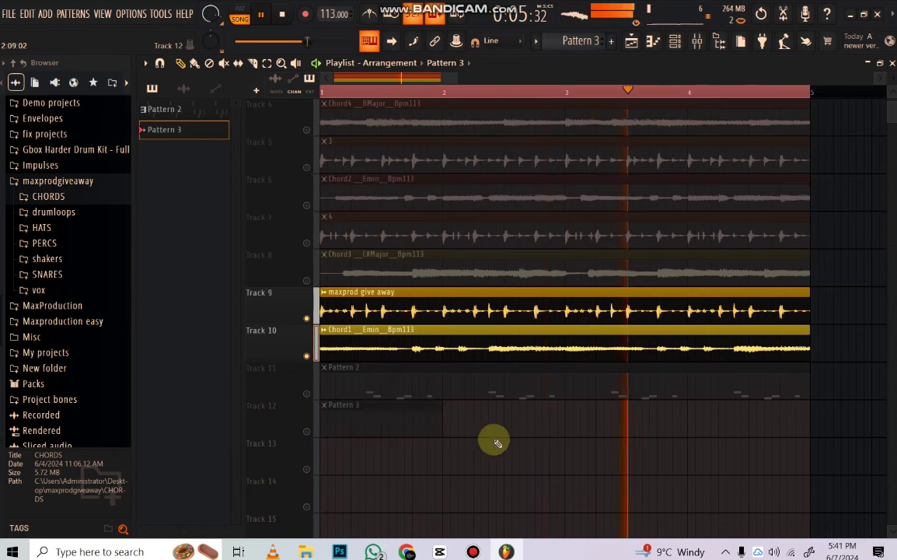
left_click(307, 432)
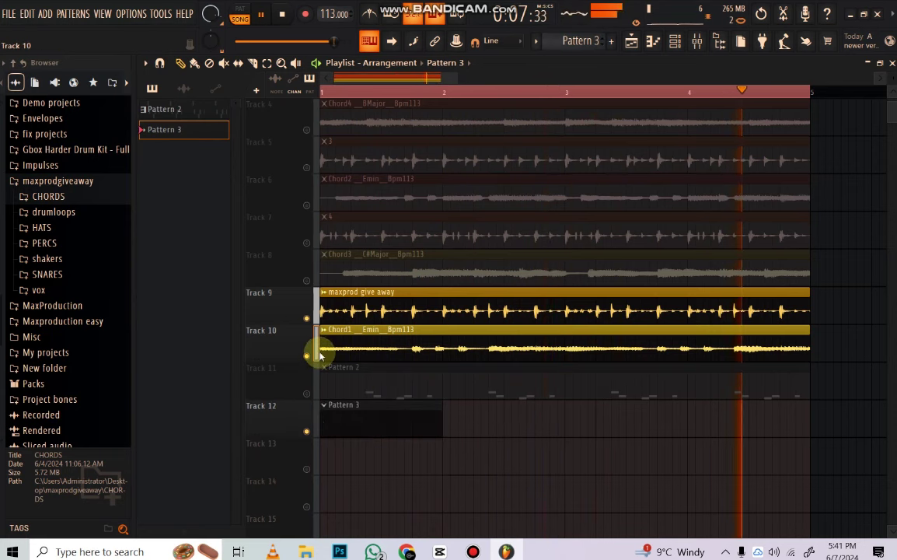
right_click(307, 318)
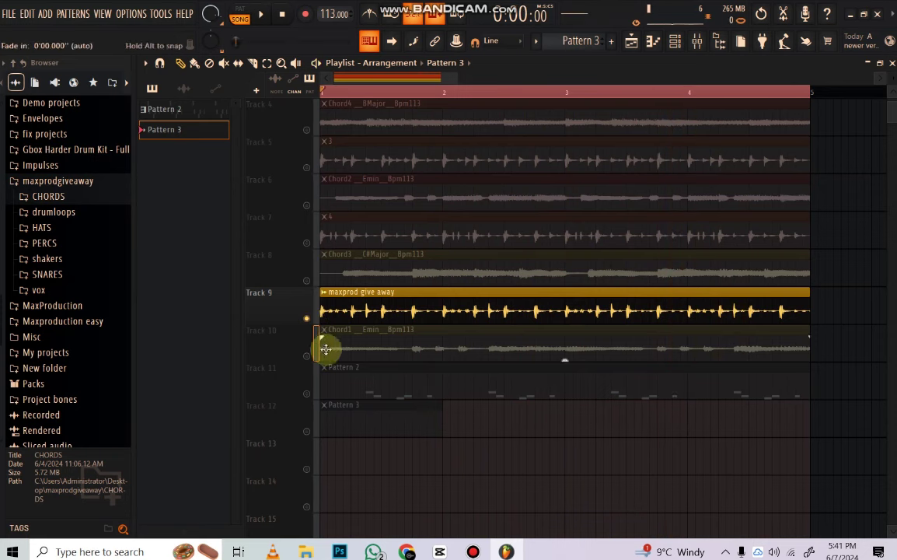
right_click(306, 356)
key("space")
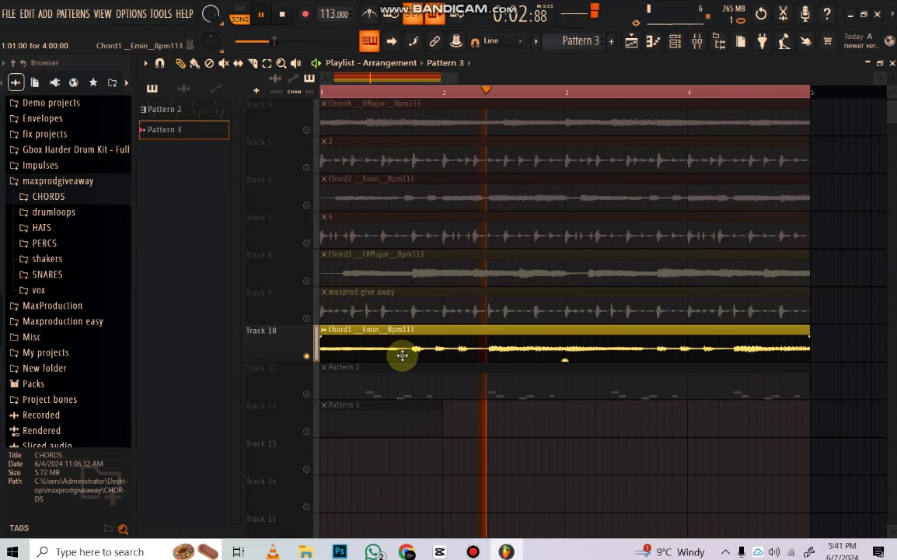
key("space")
left_click(307, 432)
left_click(306, 318)
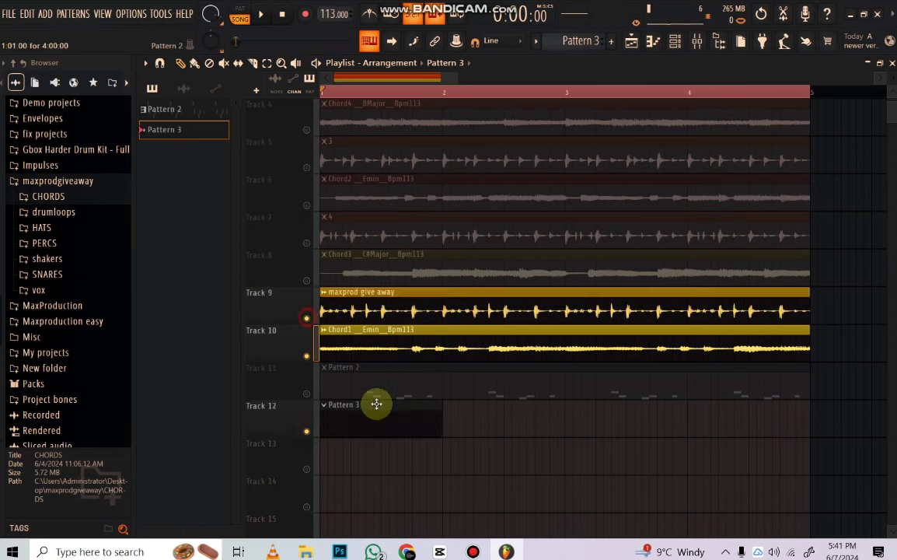
Bring up Pattern 3 in the Purity piano roll with its options menu showing.
double_click(376, 413)
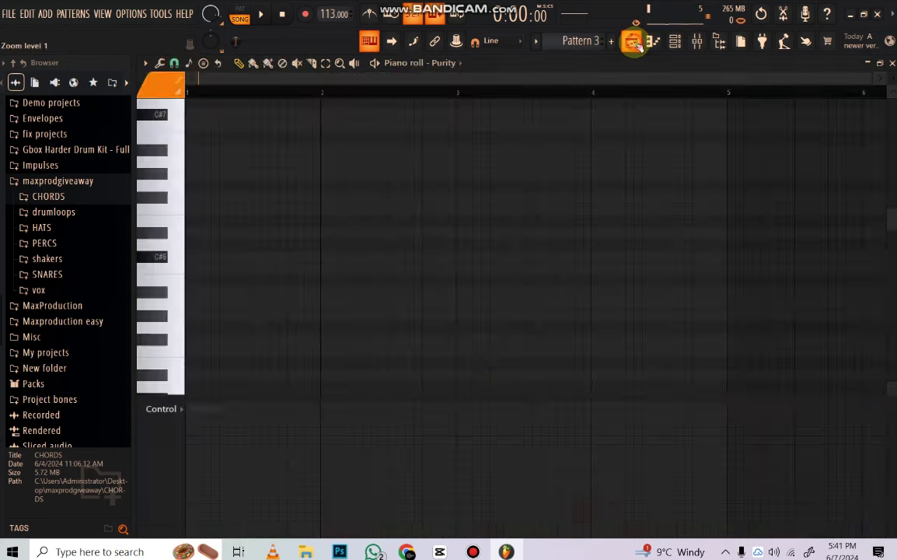
left_click(634, 40)
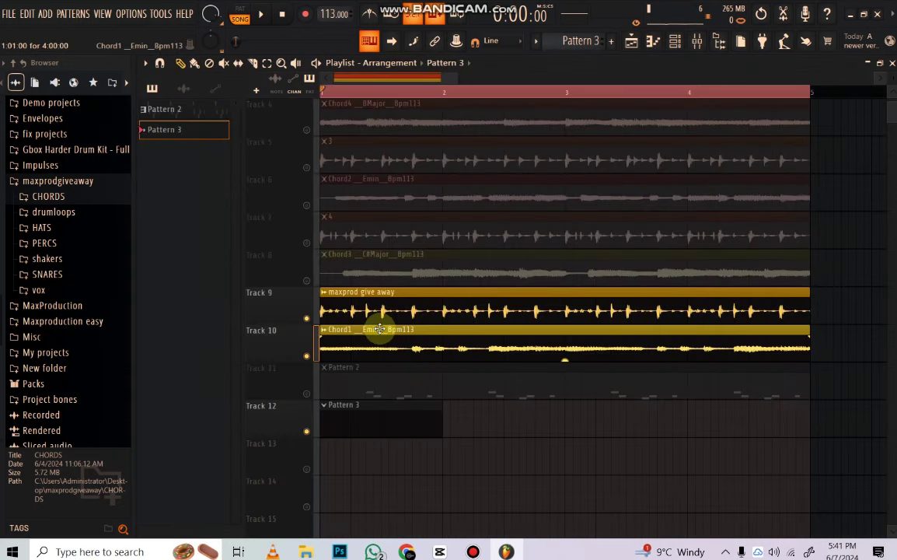
double_click(367, 410)
left_click(145, 64)
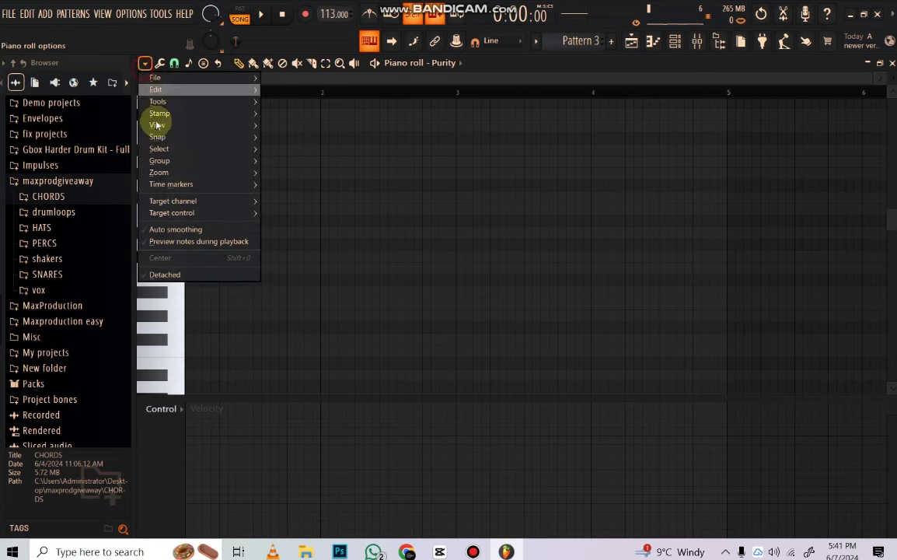
mouse_move(302, 308)
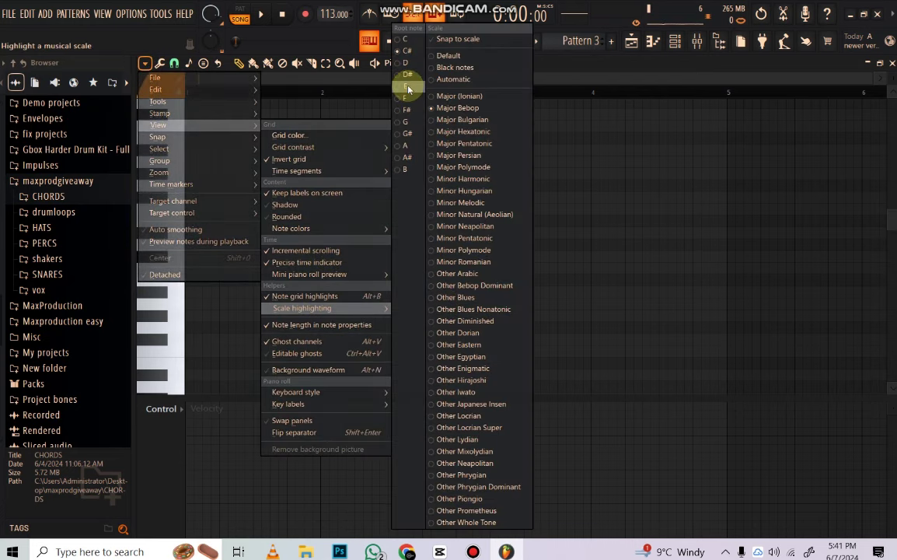
Highlight an E natural minor scale on Pattern 3's piano roll, then go back to the playlist.
left_click(408, 87)
left_click(631, 40)
double_click(381, 416)
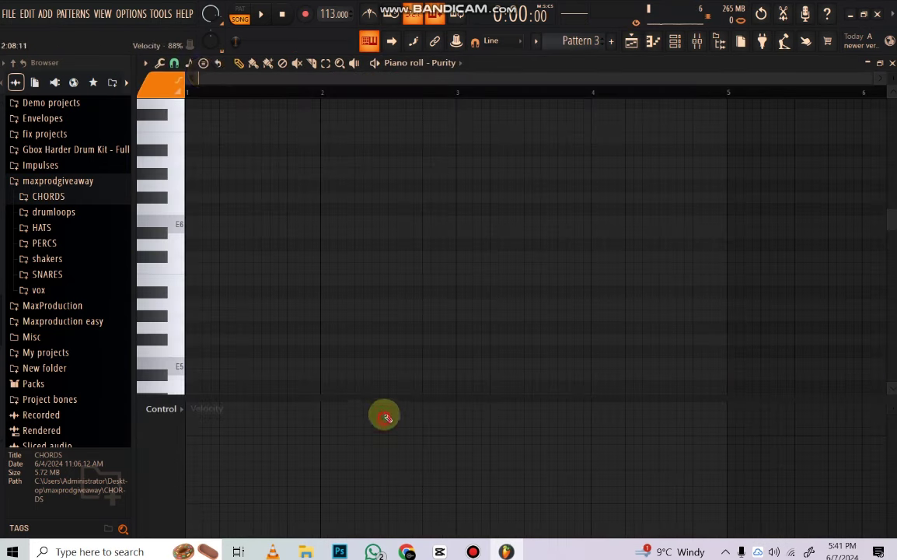
left_click(145, 63)
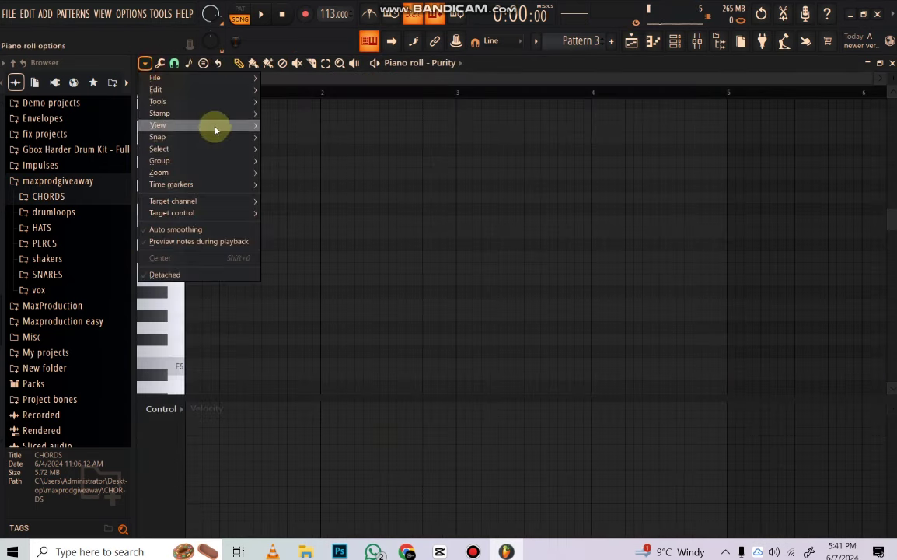
mouse_move(302, 308)
left_click(490, 217)
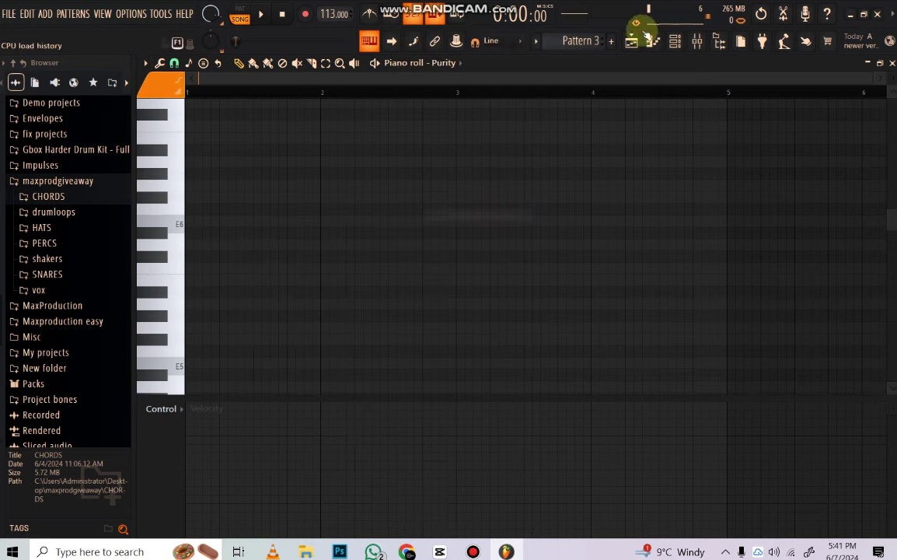
left_click(634, 39)
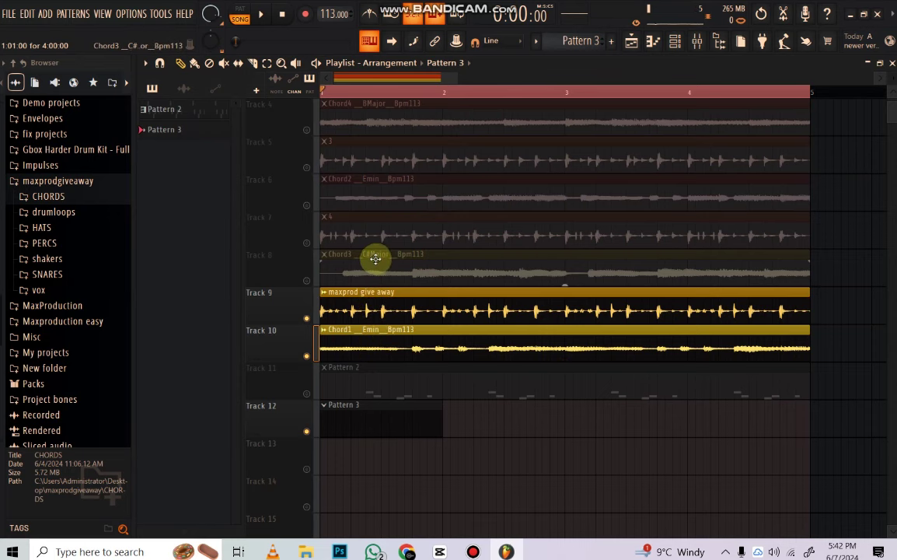
Draw a five-note melody in bar 1 of Pattern 3 while playback runs.
double_click(385, 412)
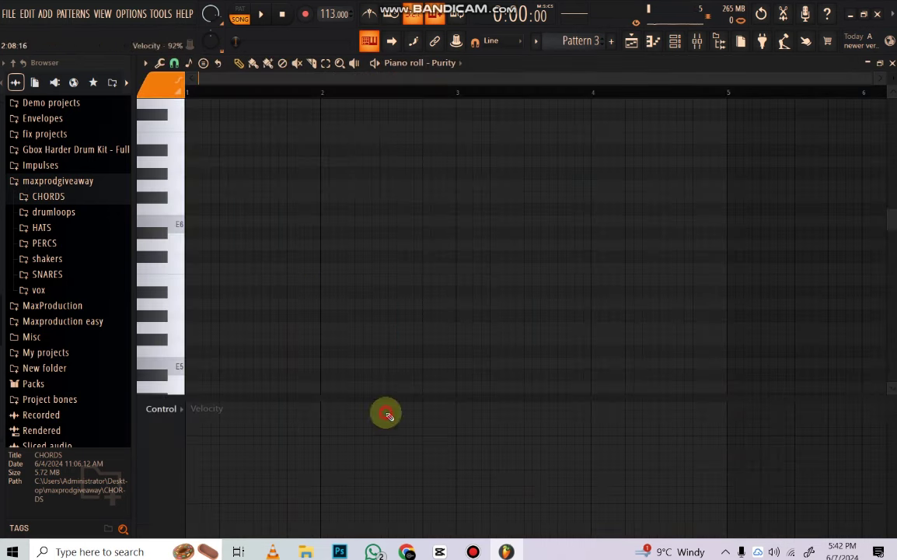
key("space")
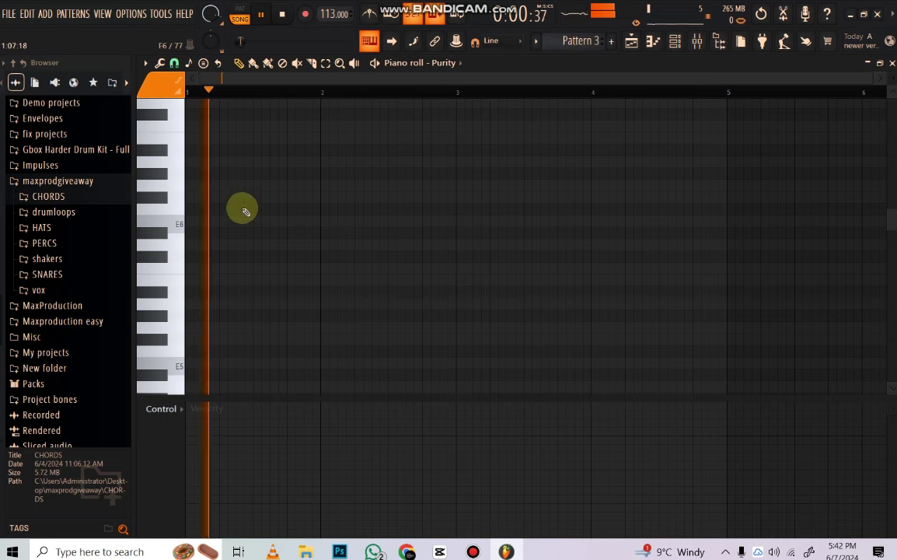
left_click(238, 186)
left_click(247, 196)
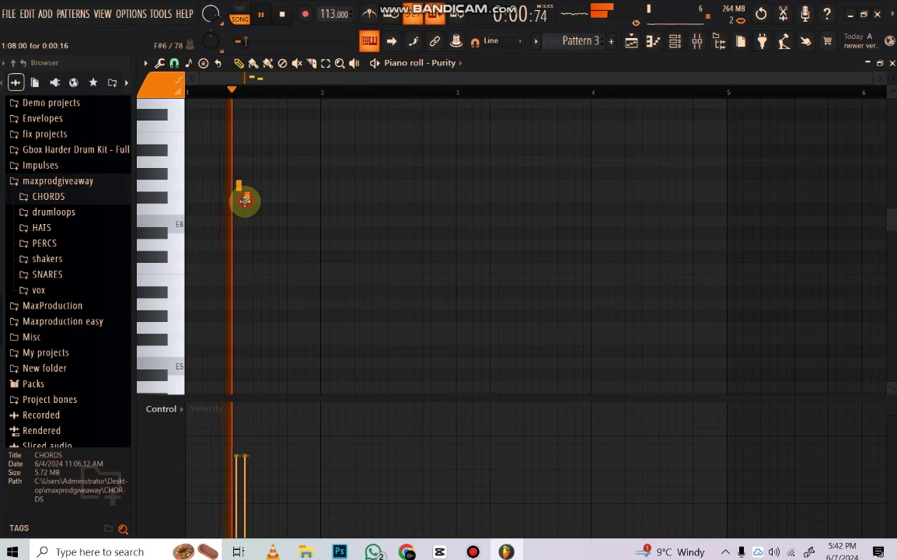
left_click(281, 221)
left_click(289, 196)
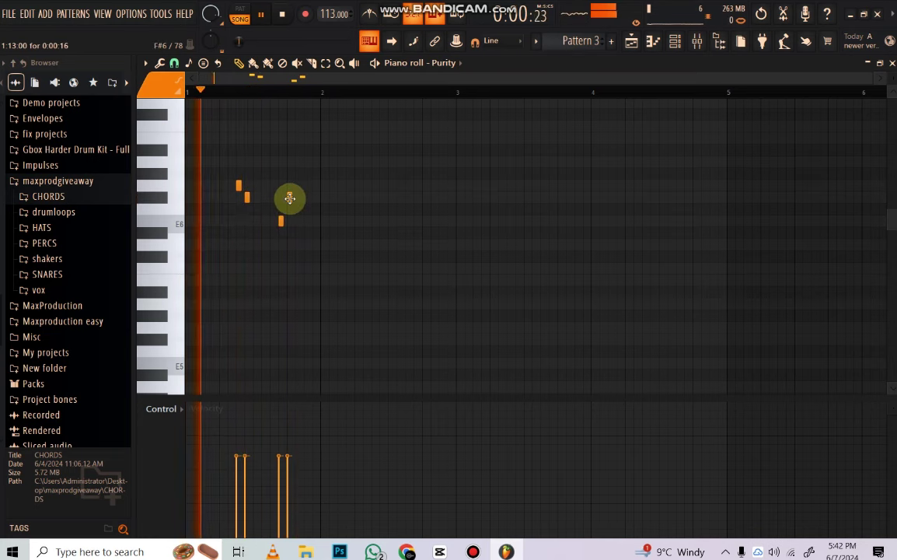
left_click(306, 197)
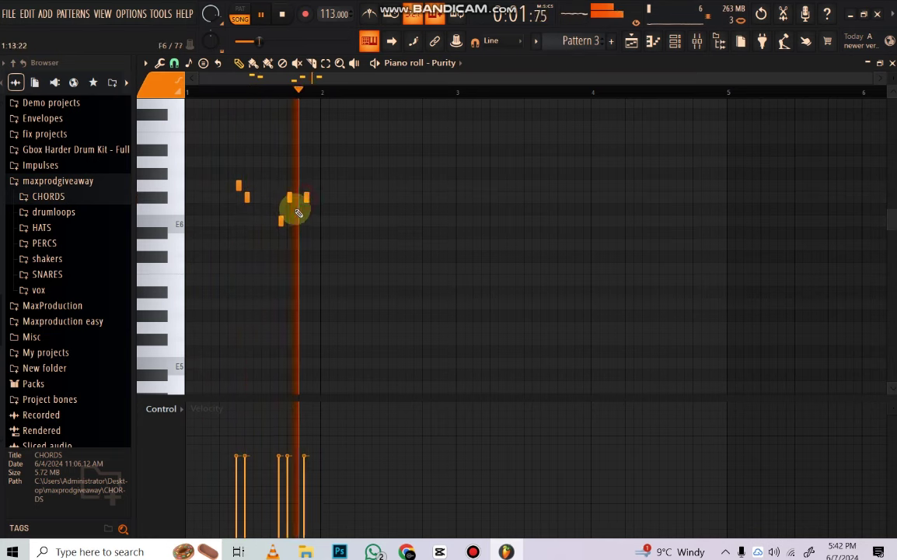
Repeat the bar 1 notes across bars 2–4 with Ctrl+B and transpose everything down an octave.
left_click(326, 64)
left_click_drag(324, 91, 4, 128)
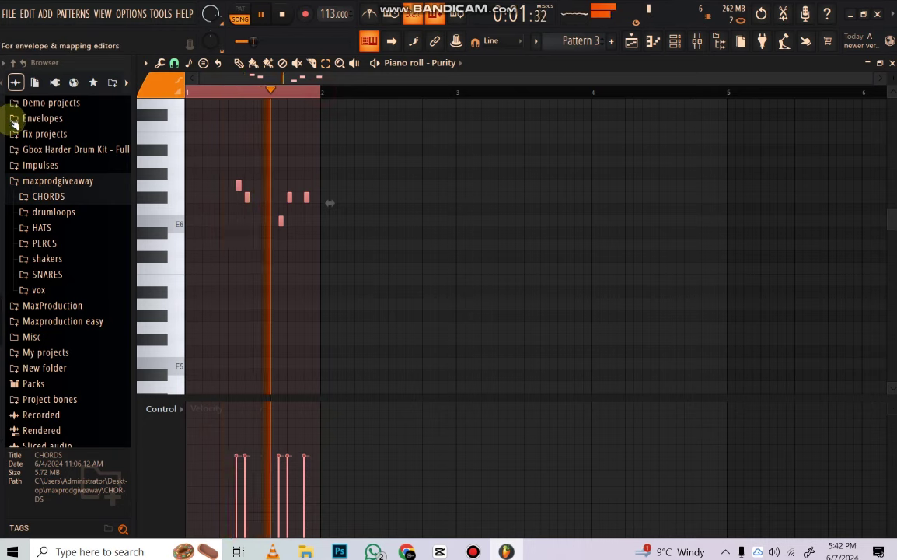
key("ctrl+b")
key("ctrl+b")
key("ctrl+b")
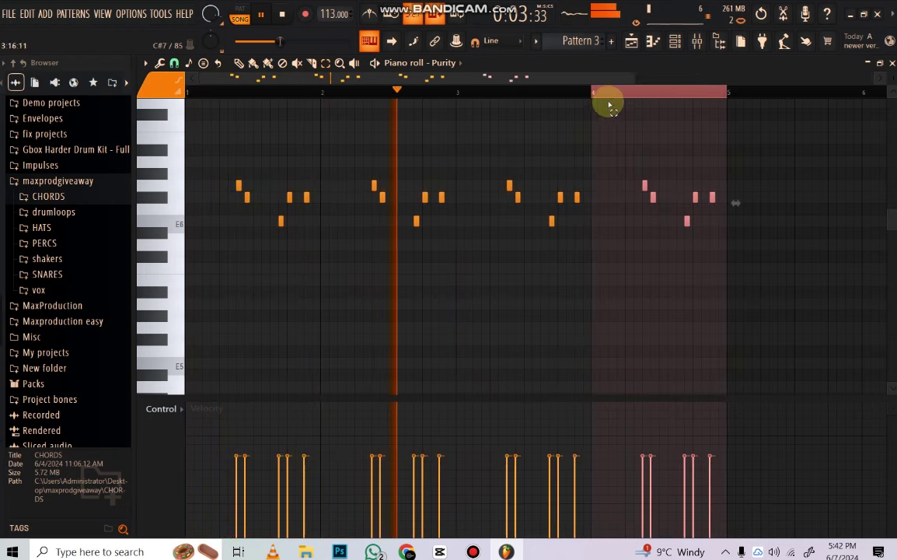
left_click(611, 96)
scroll(613, 95, "down", 2)
scroll(612, 95, "down", 1)
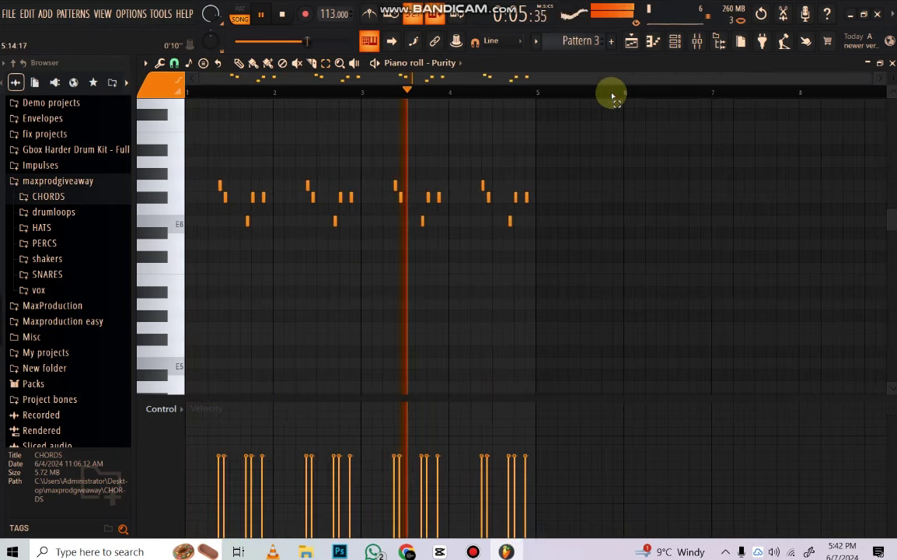
key("ctrl+Down")
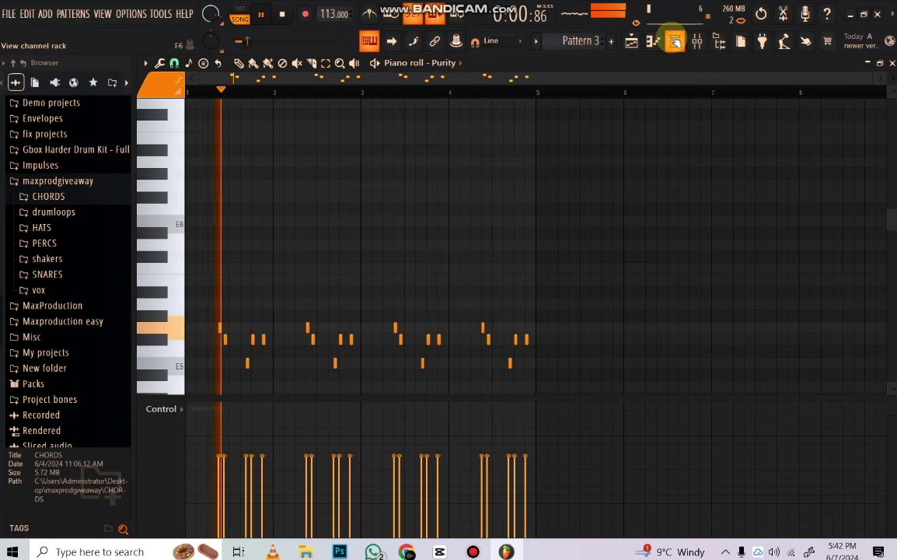
Stop playback, return to the playlist, list the audio clips and expand the drumloops folder.
key("space")
left_click(634, 43)
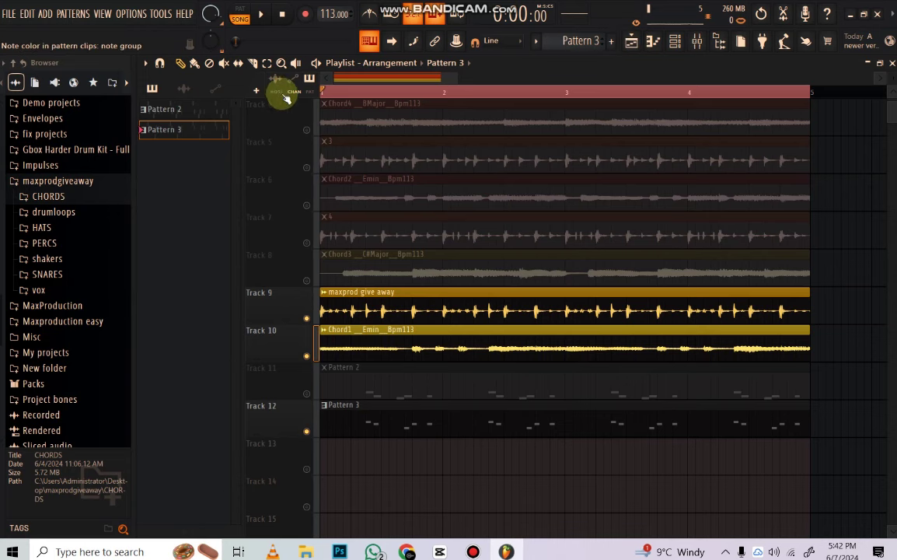
left_click(183, 87)
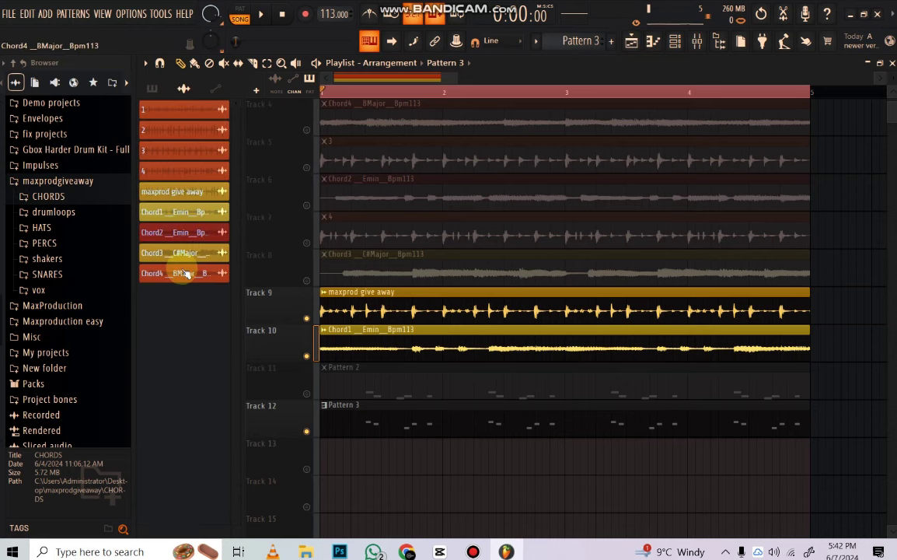
left_click(56, 212)
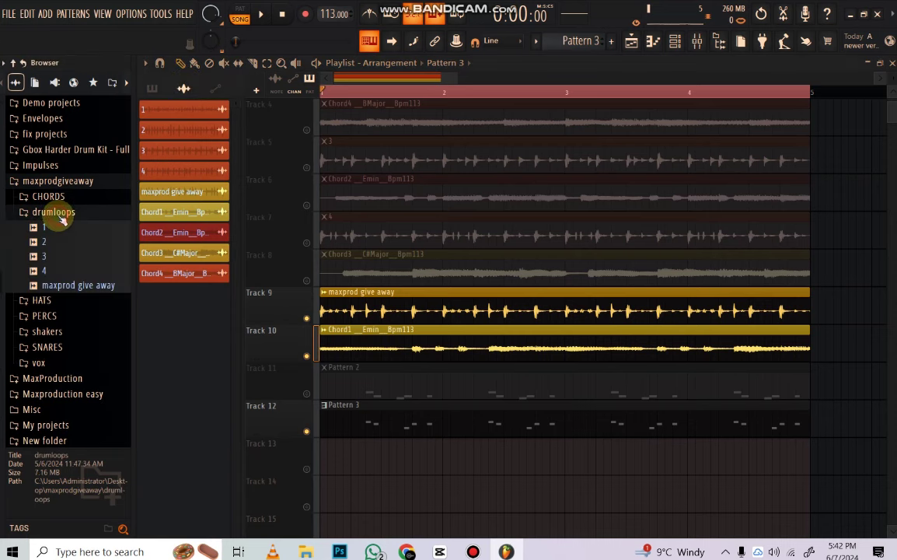
Preview Bbhhopen_2 in the HATS folder and load it as a new channel.
left_click(54, 228)
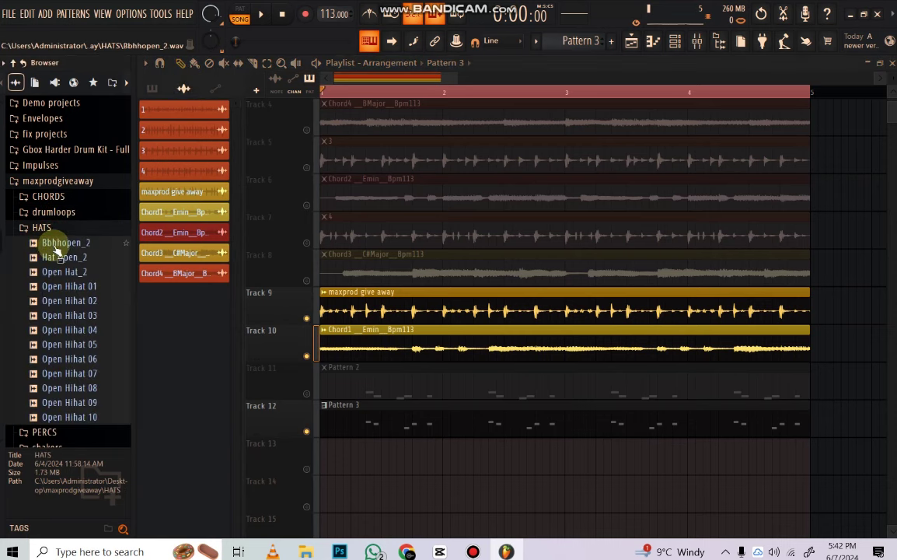
left_click(60, 244)
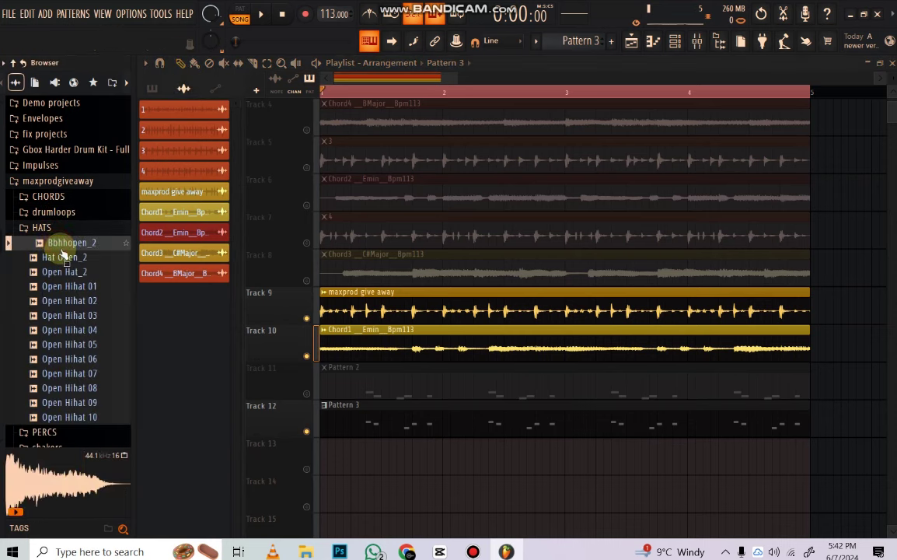
left_click(64, 257)
left_click_drag(69, 245, 279, 140)
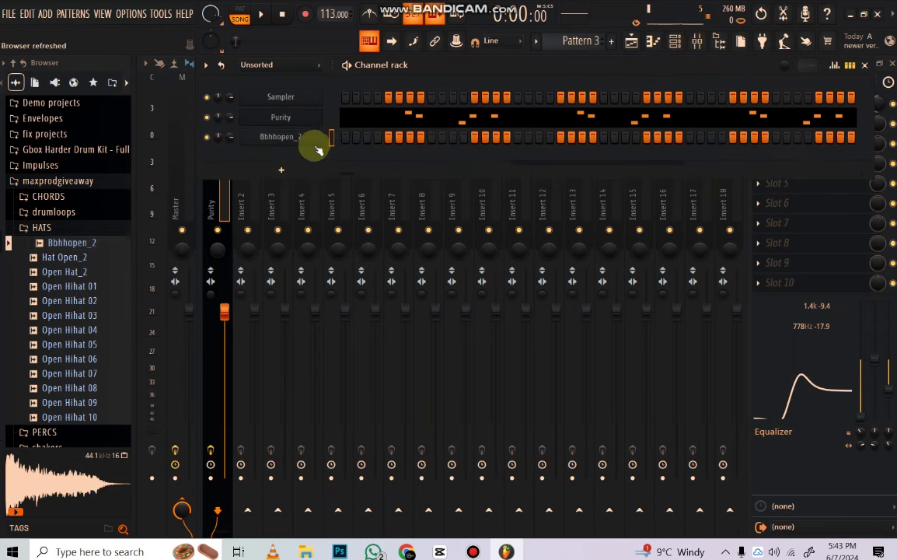
Fill Bbhhopen_2 every four steps, lower its volume, and add Open Hihat 07 as a channel.
key("space")
right_click(296, 139)
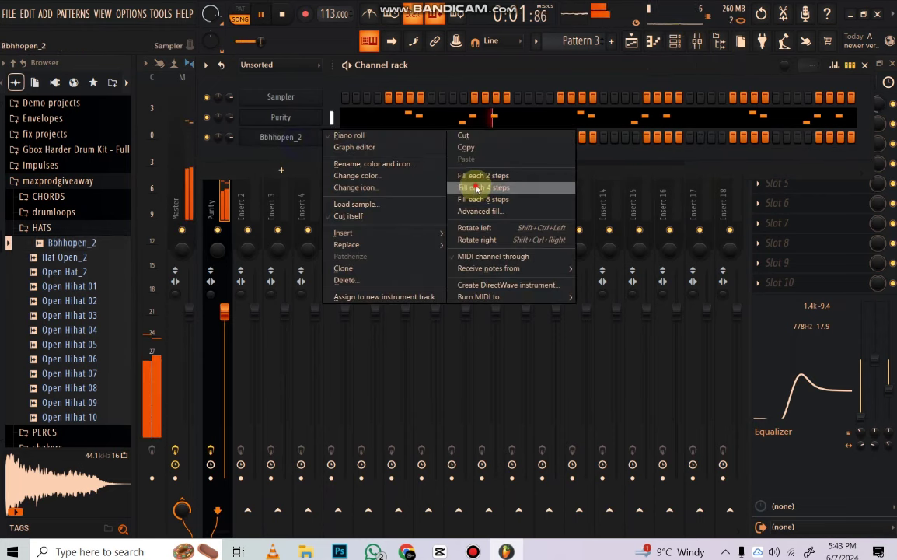
left_click(477, 188)
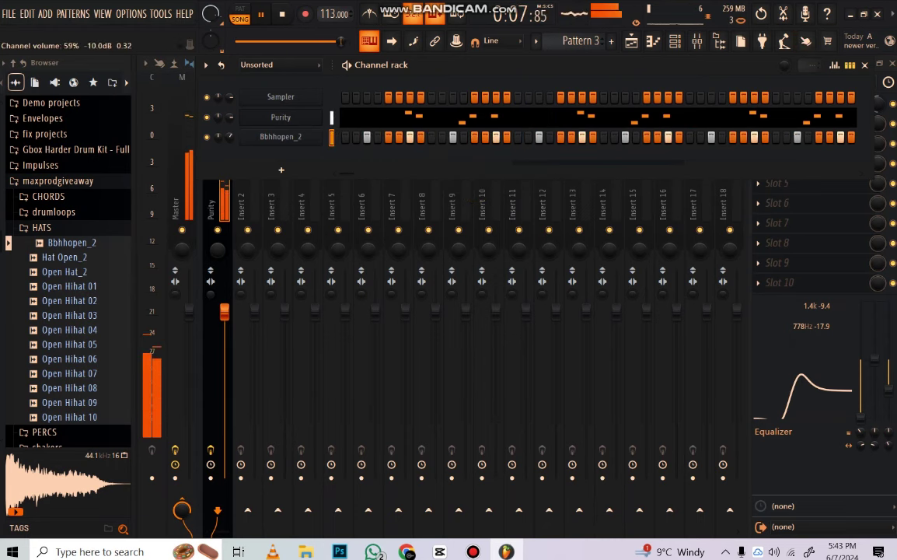
key("space")
left_click_drag(229, 137, 231, 135)
key("space")
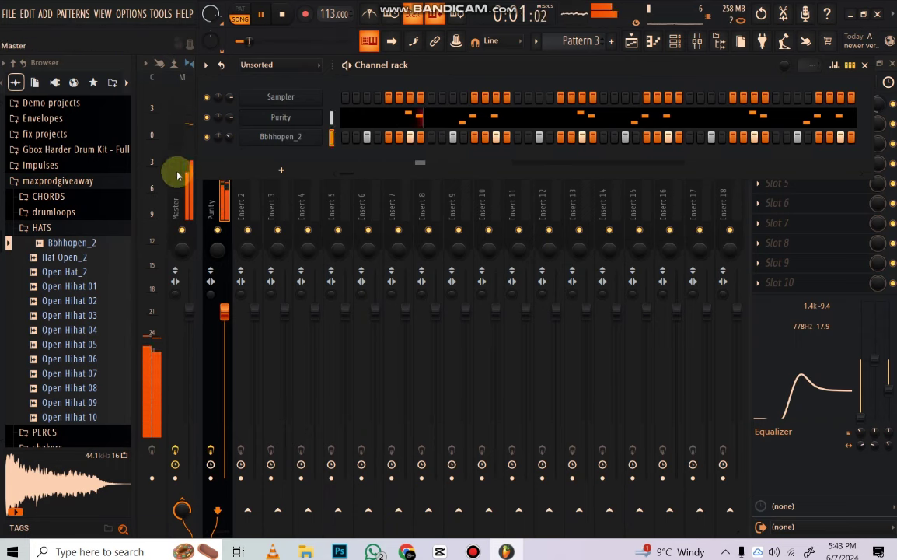
mouse_move(82, 373)
left_mouse_down()
mouse_move(159, 354)
mouse_move(267, 155)
left_mouse_up()
Fill the Open Hihat 07 channel with a step pattern.
right_click(266, 155)
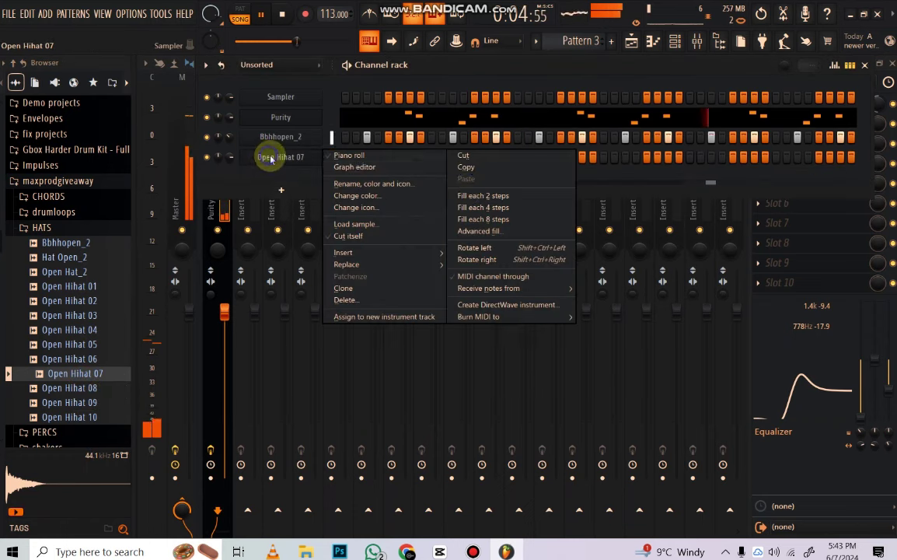
left_click(486, 207)
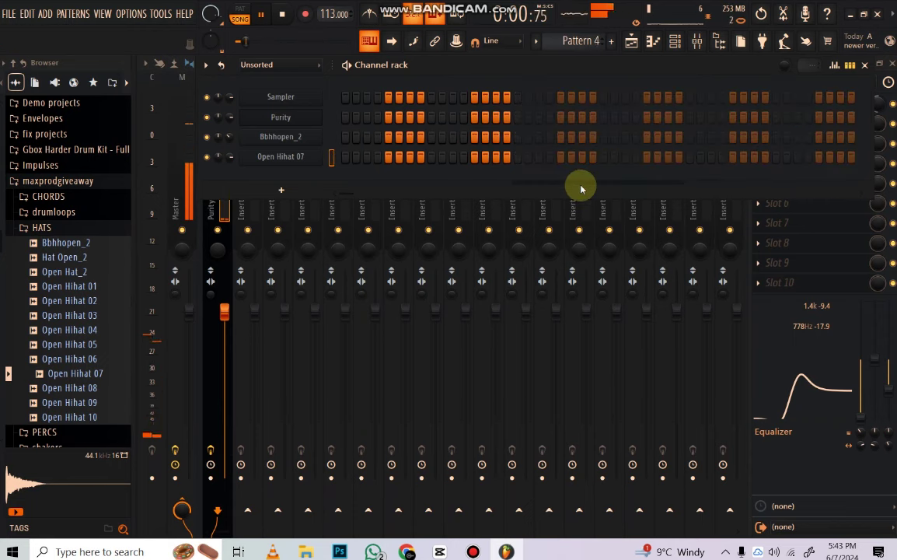
key("space")
Undo an every-eight-steps fill on Open Hihat 07 and play the beat.
right_click(292, 162)
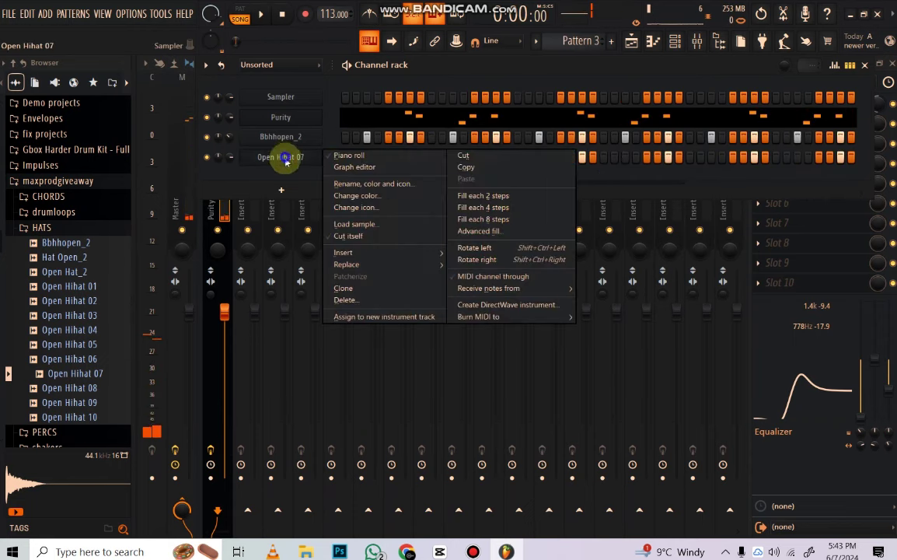
left_click(509, 219)
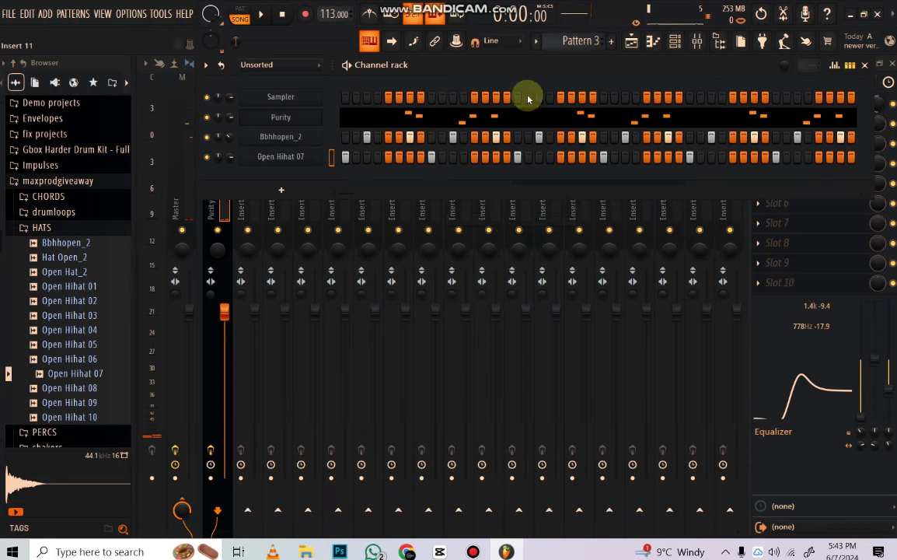
key("ctrl+z")
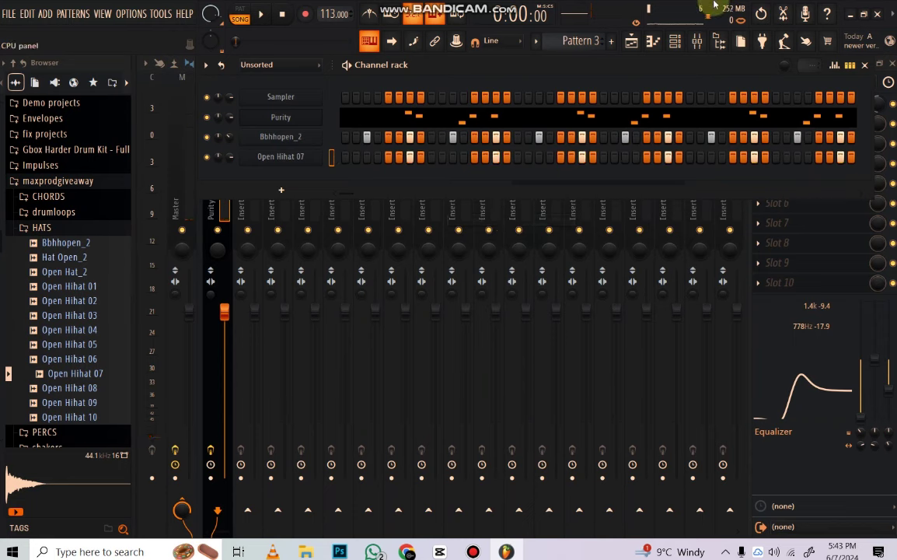
key("space")
key("space")
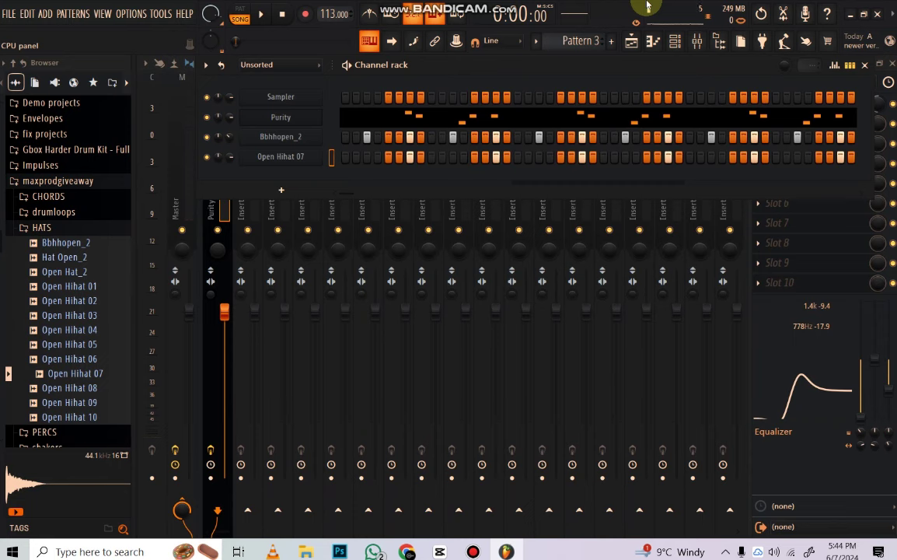
key("space")
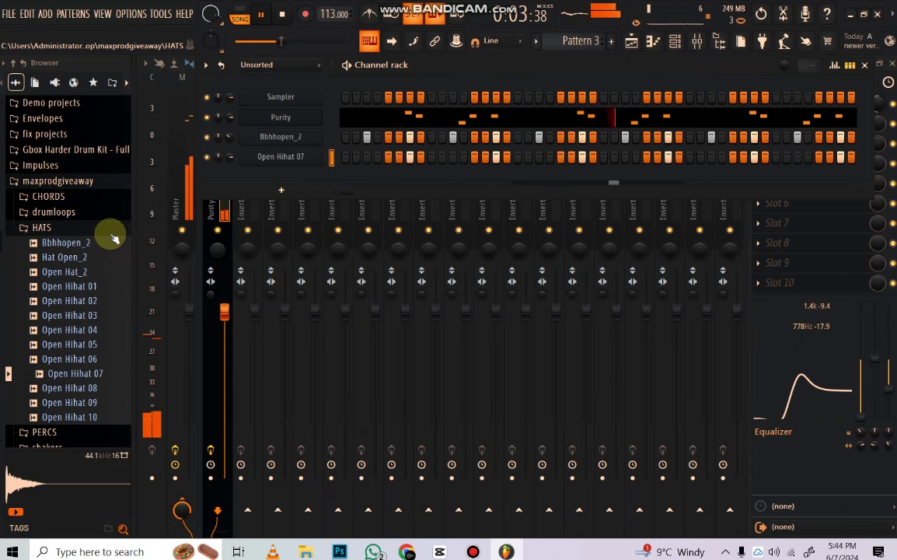
Stop playback, preview three samples in the PERCS folder, then collapse it.
key("space")
left_click(100, 229)
left_click(66, 244)
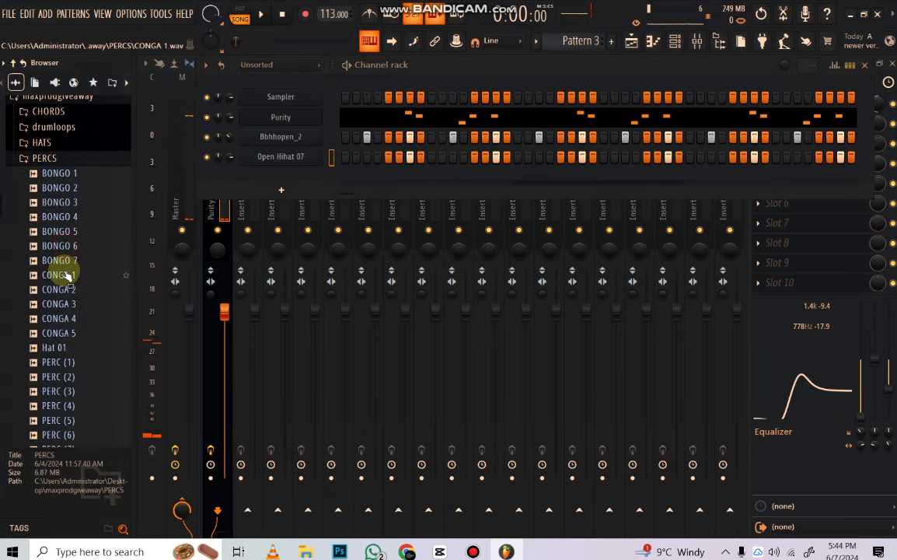
scroll(66, 275, "down", 10)
left_click(56, 275)
left_click(56, 348)
left_click(54, 420)
scroll(47, 412, "up", 5)
scroll(54, 396, "up", 5)
left_click(68, 244)
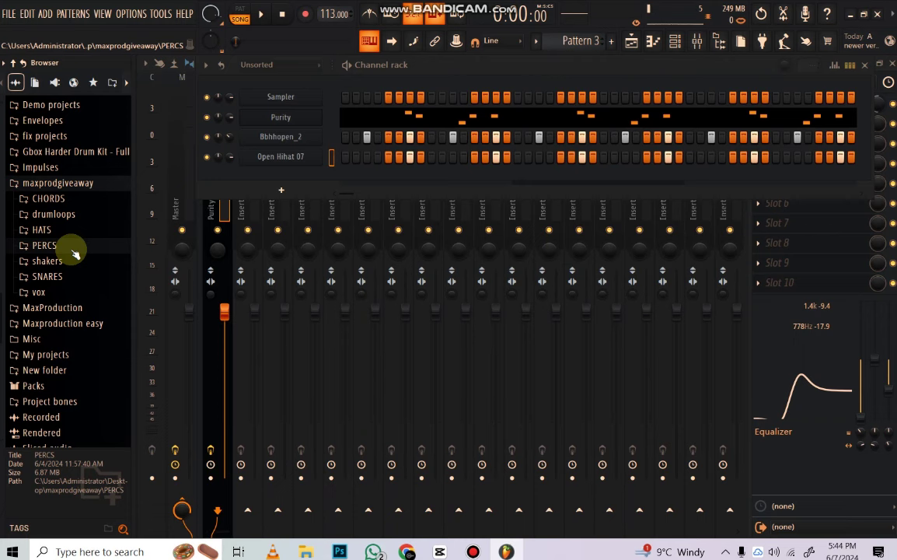
Put the Candy Series perc loop on Track 13 and SB - SHAKER LOOP (2) on Track 14.
left_click(73, 262)
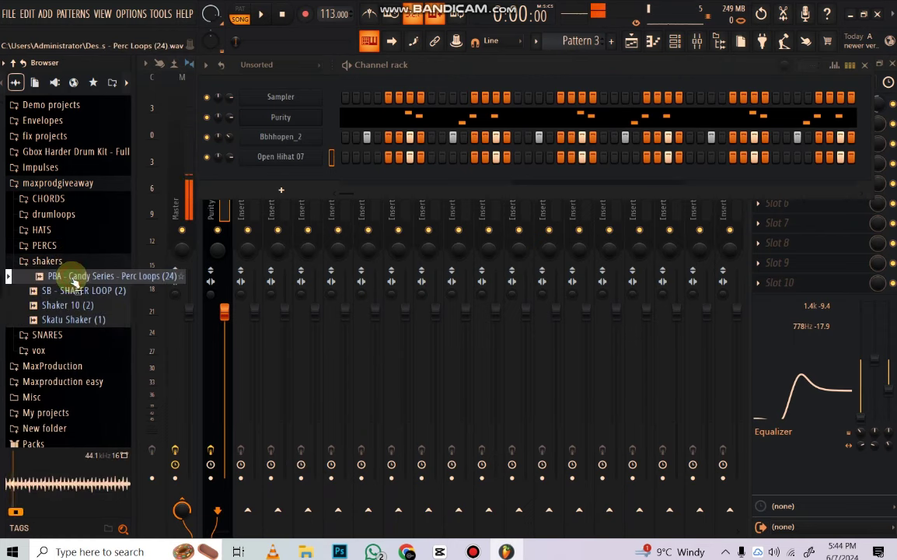
mouse_move(75, 283)
left_mouse_down()
mouse_move(367, 451)
mouse_move(354, 466)
left_mouse_up()
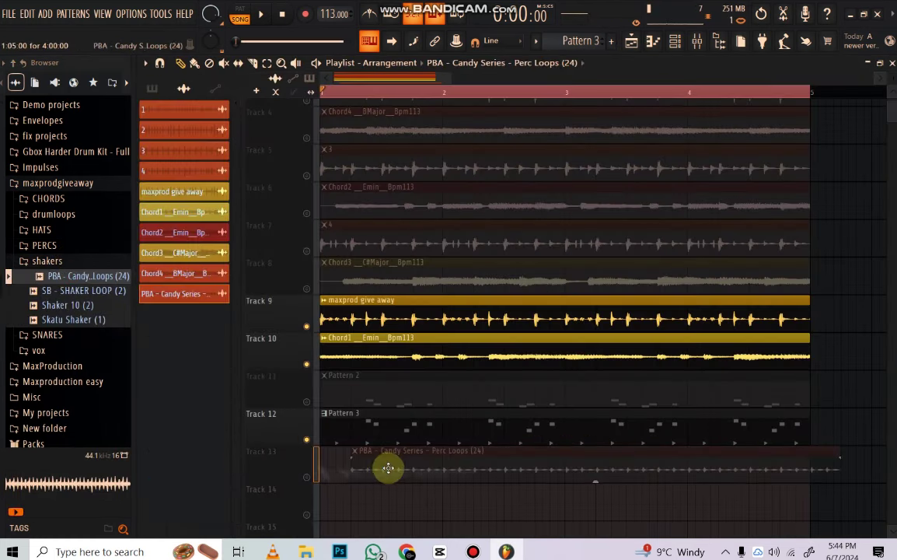
right_click(307, 477)
key("space")
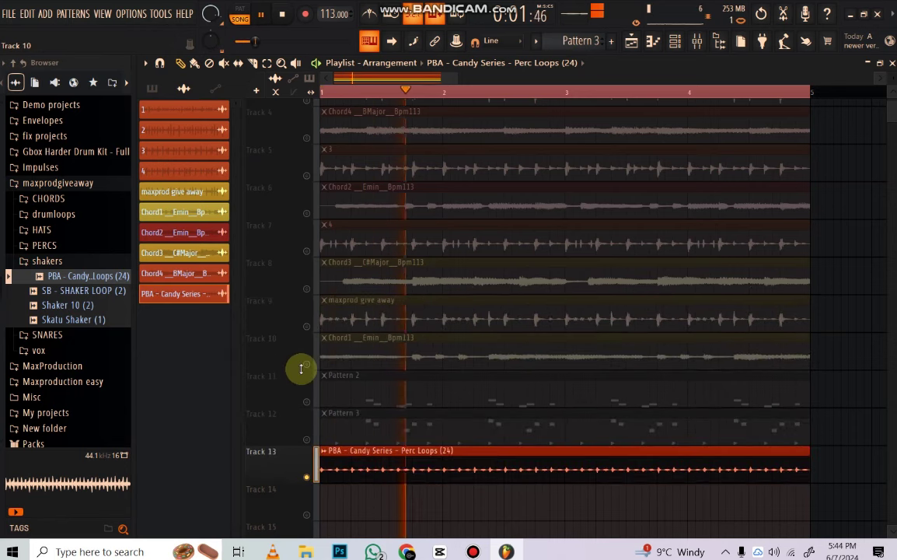
left_click(306, 326)
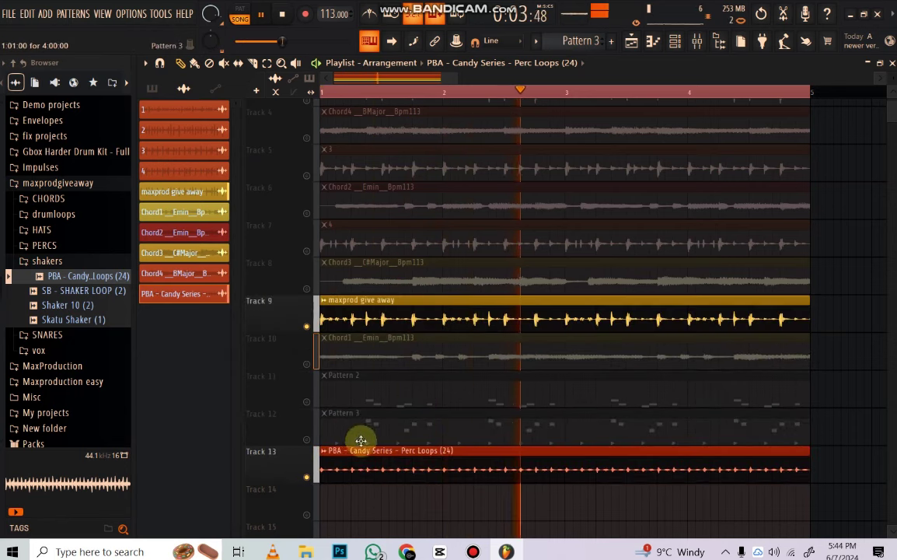
key("space")
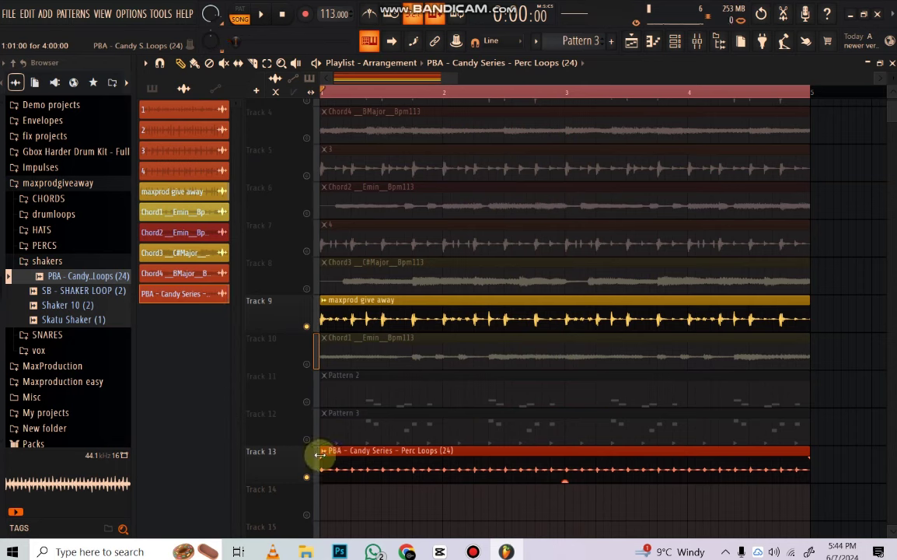
mouse_move(109, 290)
left_mouse_down()
mouse_move(263, 465)
mouse_move(321, 505)
left_mouse_up()
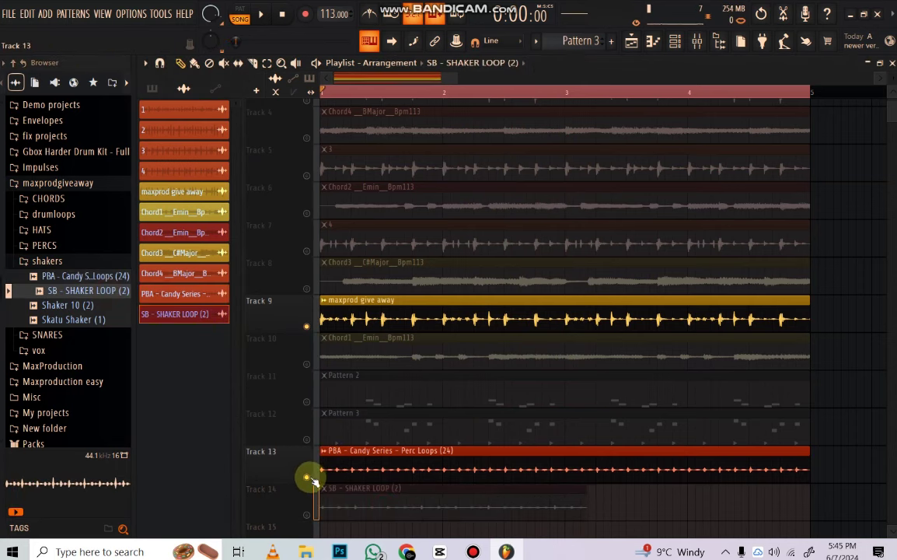
Solo Track 14 and set its shaker clip's time-stretching mode to Stretch.
right_click(307, 514)
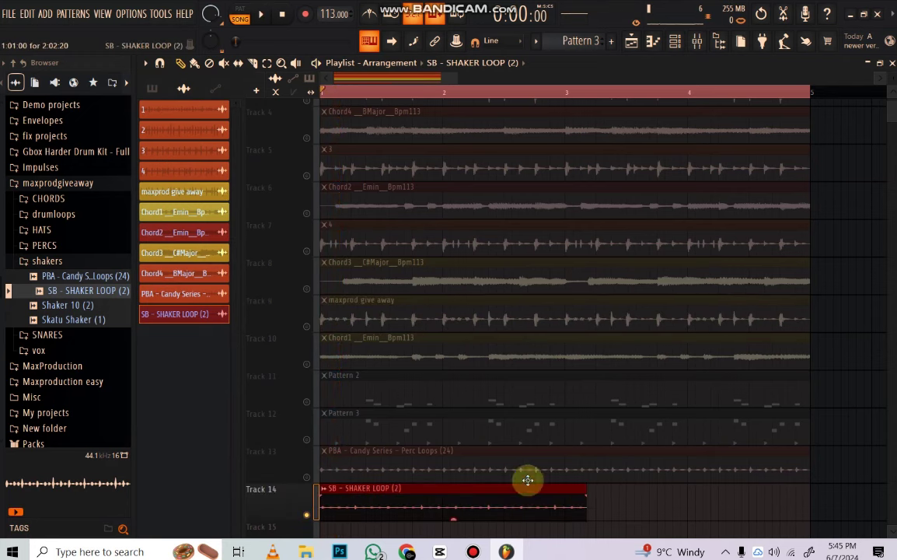
double_click(445, 496)
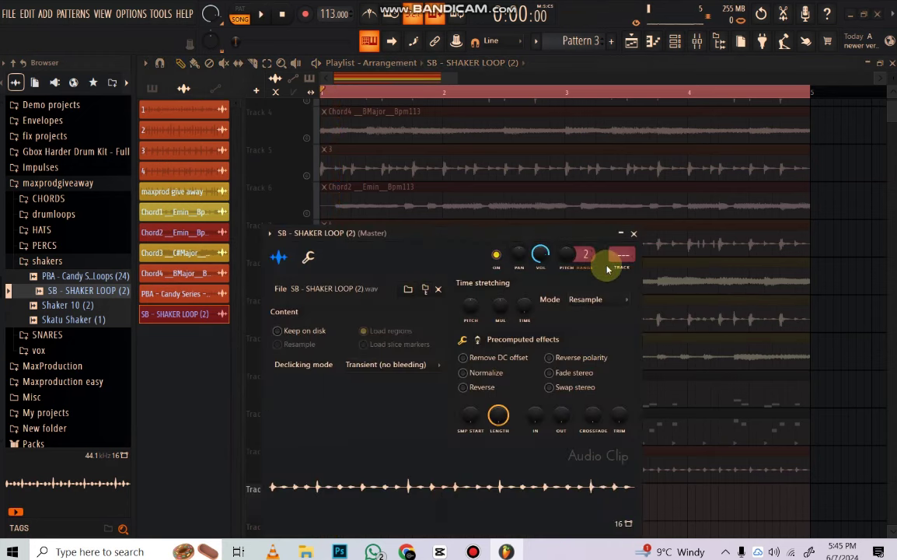
left_click(586, 299)
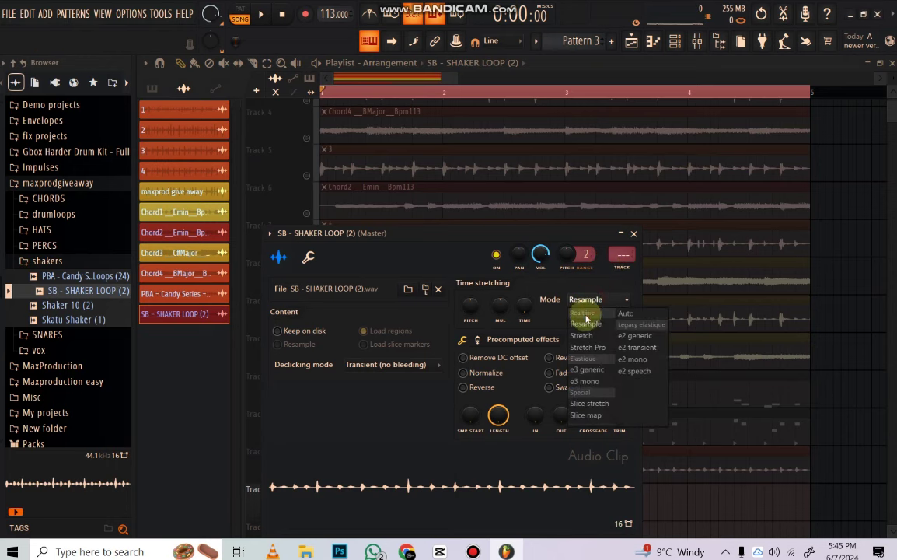
left_click(581, 335)
left_click(634, 232)
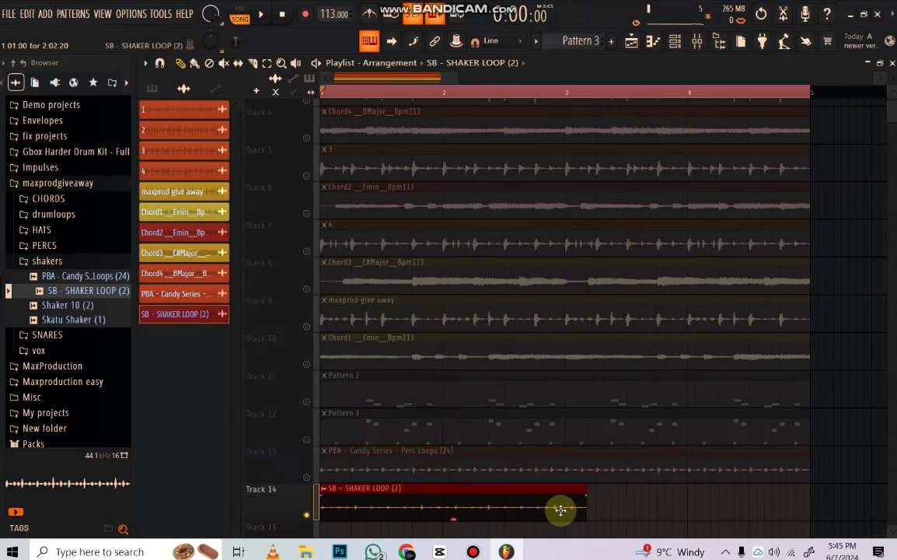
Shorten the shaker clip and play it back with Track 9 in the solo.
left_click_drag(587, 509, 565, 482)
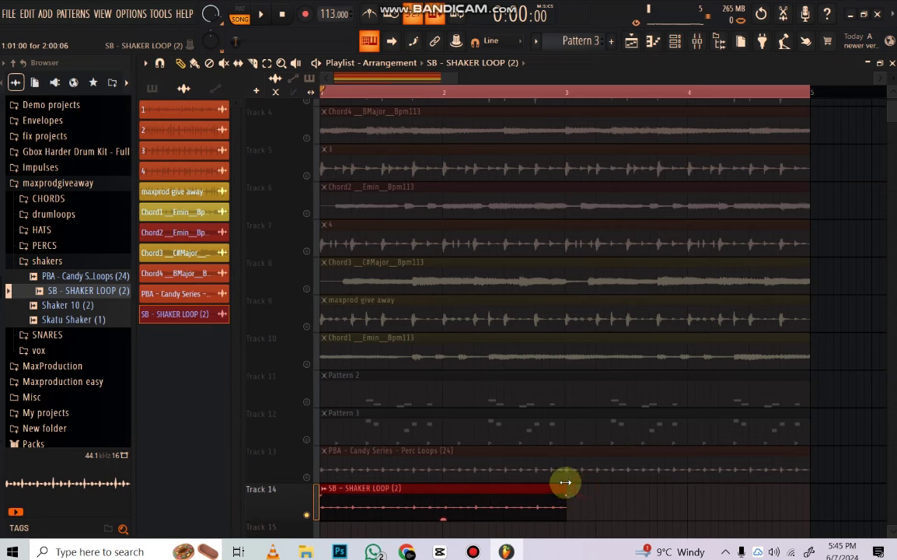
key("space")
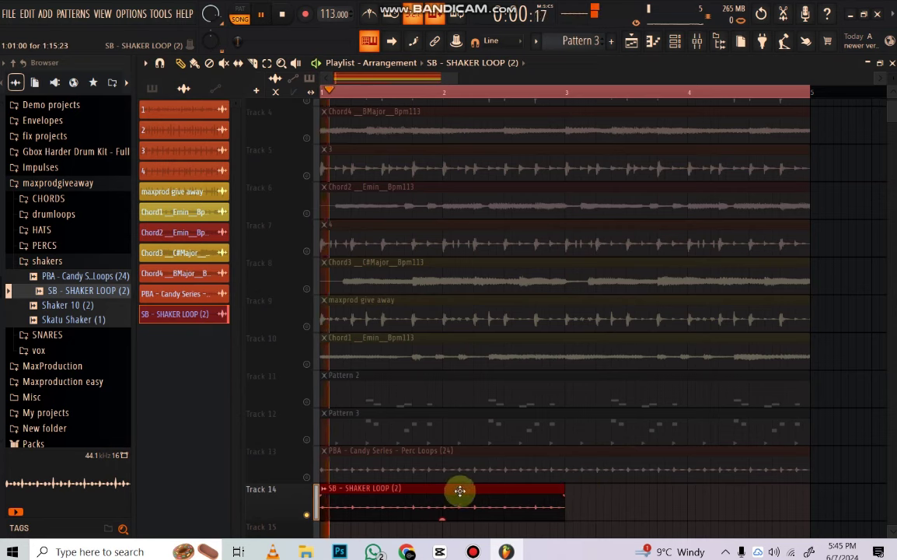
left_click(307, 326)
key("space")
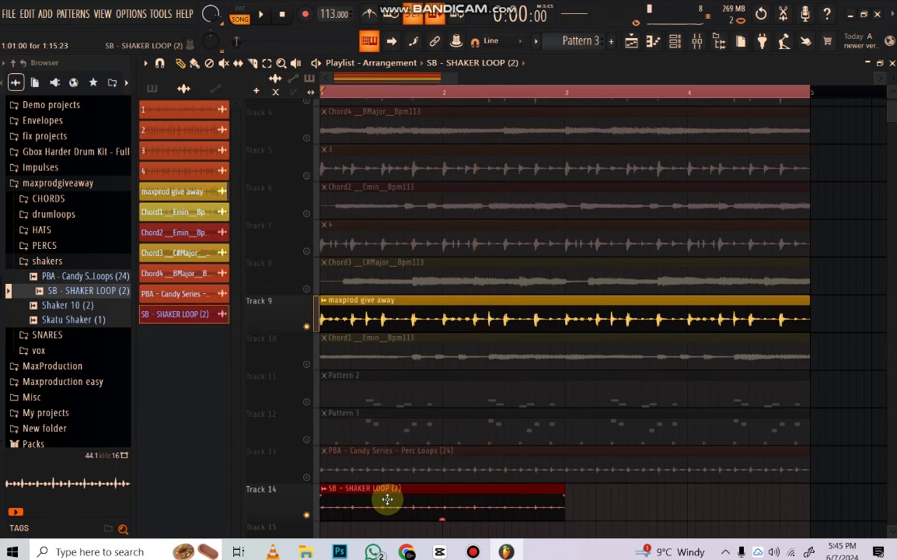
Preview Shaker 10 (2) and Skatu Shaker (1), then collapse the shakers folder.
left_click(74, 307)
left_click(77, 320)
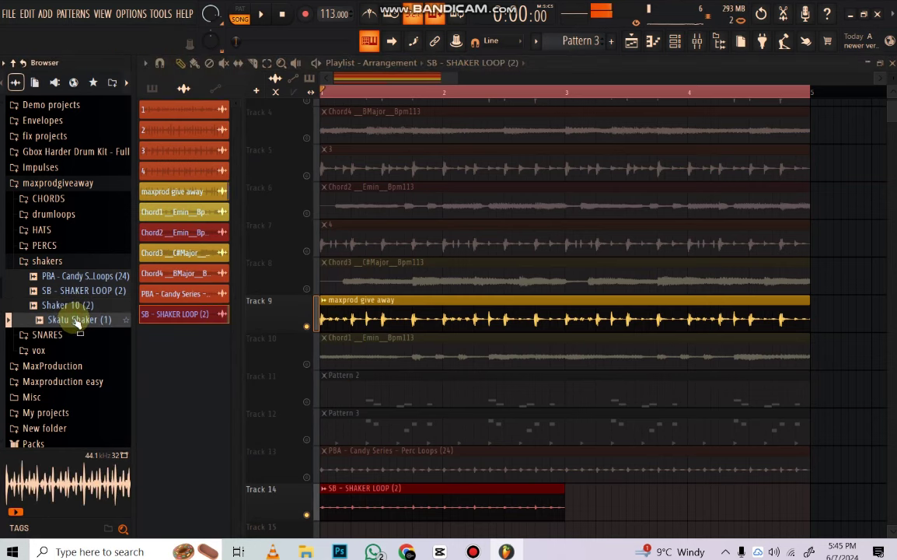
left_click(57, 262)
Audition the Snare, SNR 1 and KS4 - Snare (28) samples, then collapse SNARES.
left_click(69, 278)
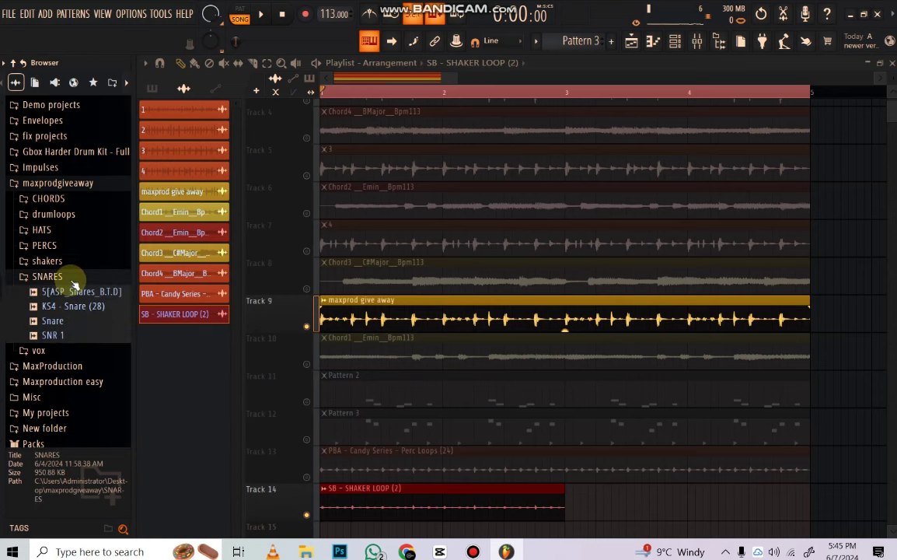
mouse_move(81, 292)
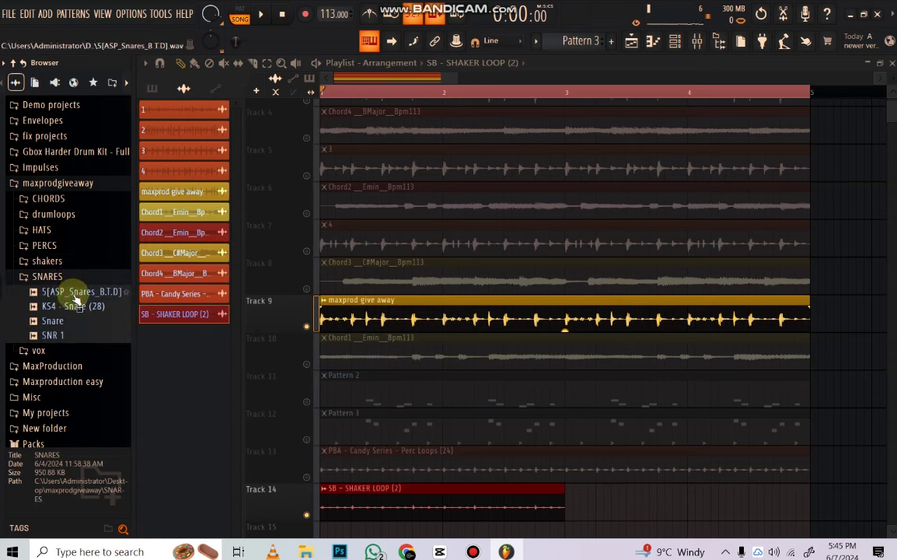
mouse_move(53, 320)
left_click(69, 322)
left_click(62, 336)
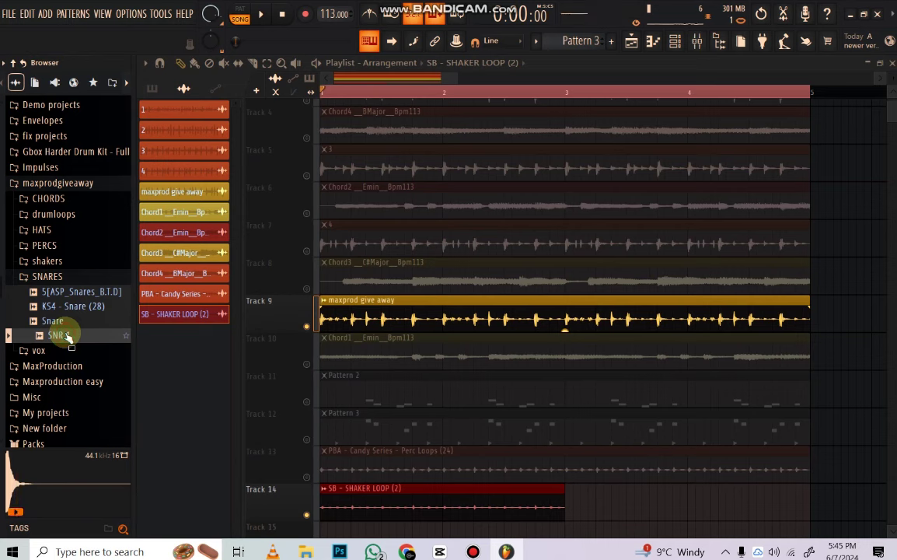
left_click(63, 336)
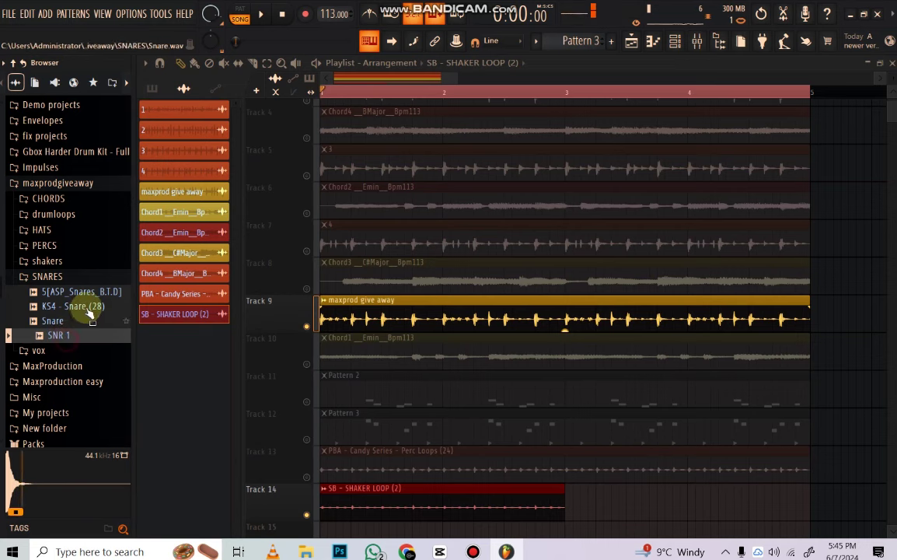
left_click(89, 309)
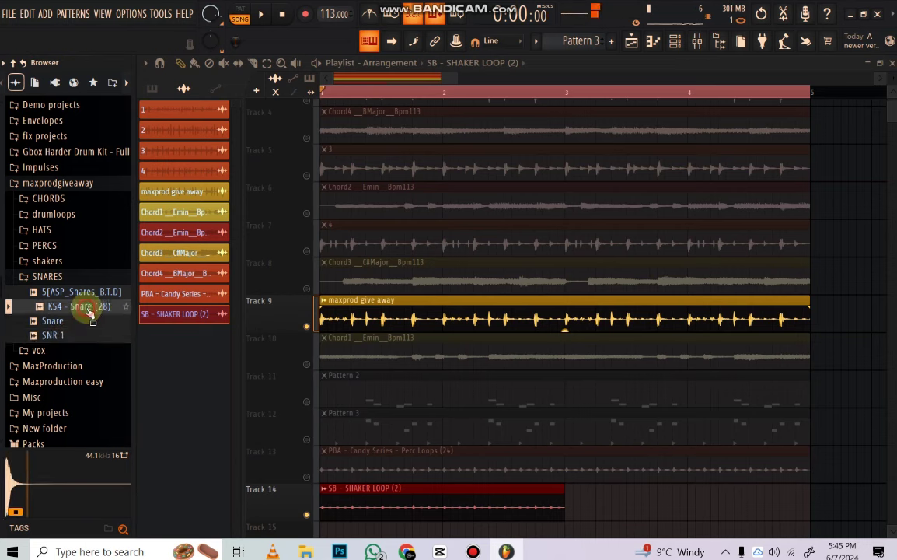
left_click(47, 277)
Open the vox folder and preview each vocal, ending on Yeey.
left_click(72, 294)
left_click(71, 308)
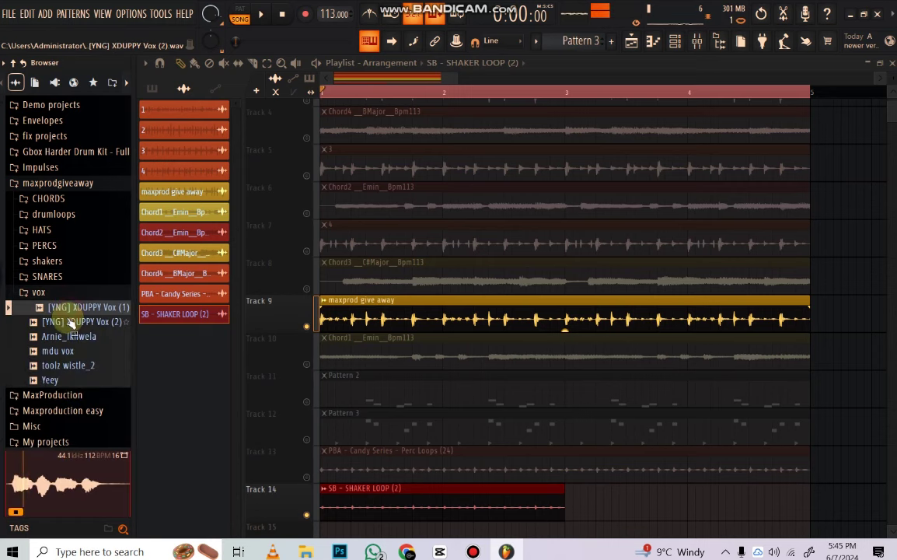
left_click(70, 322)
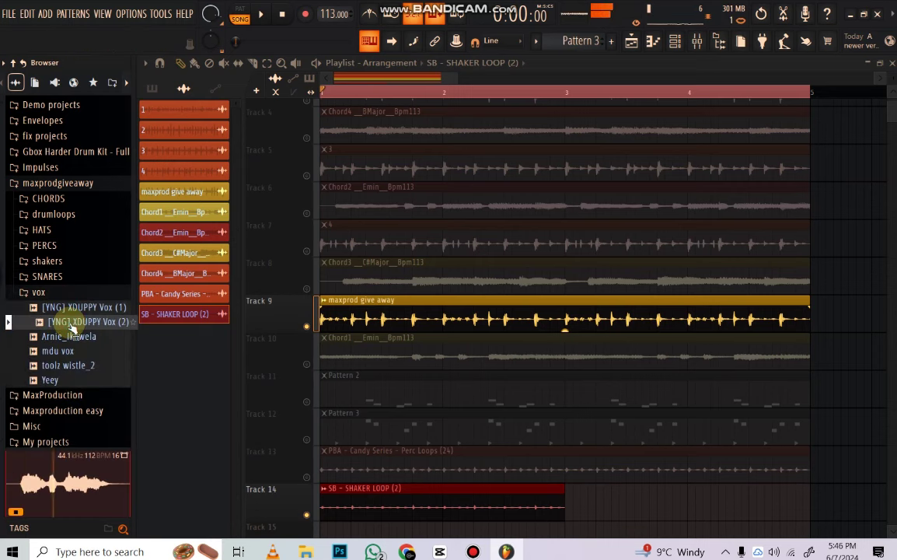
left_click(70, 336)
left_click(48, 379)
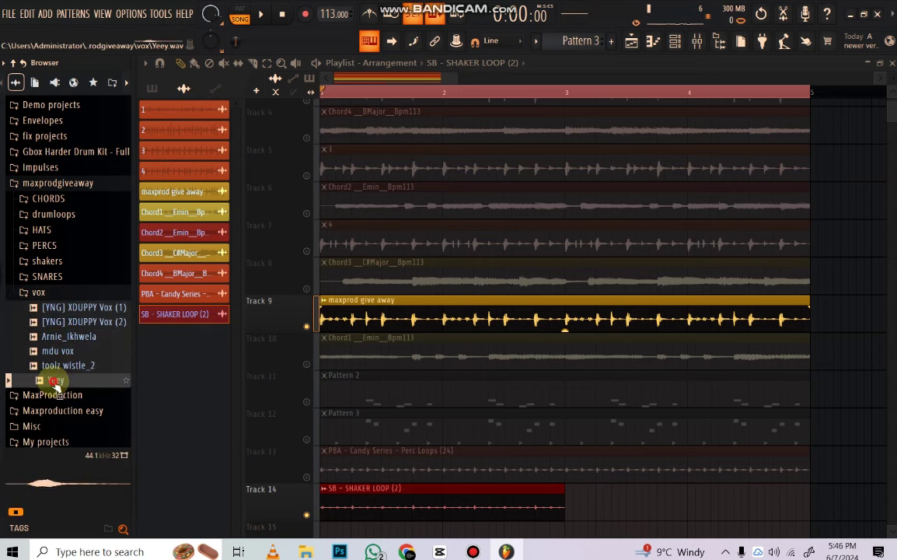